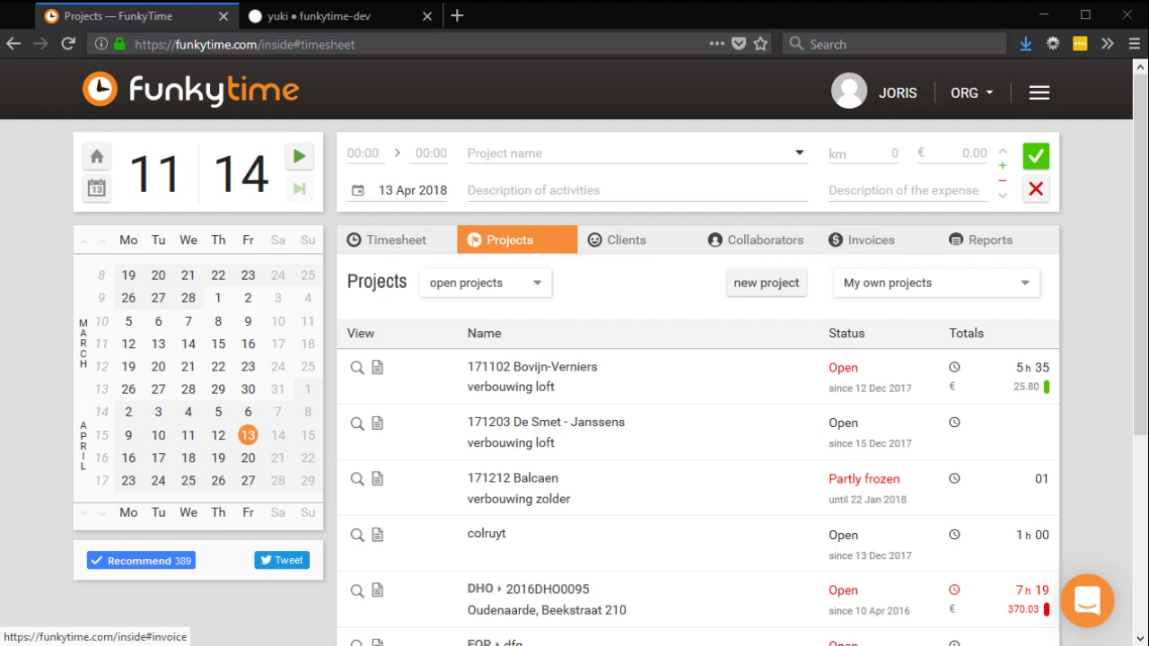
- Open the organization's account settings and show its Settings section
mouse_move(971, 93)
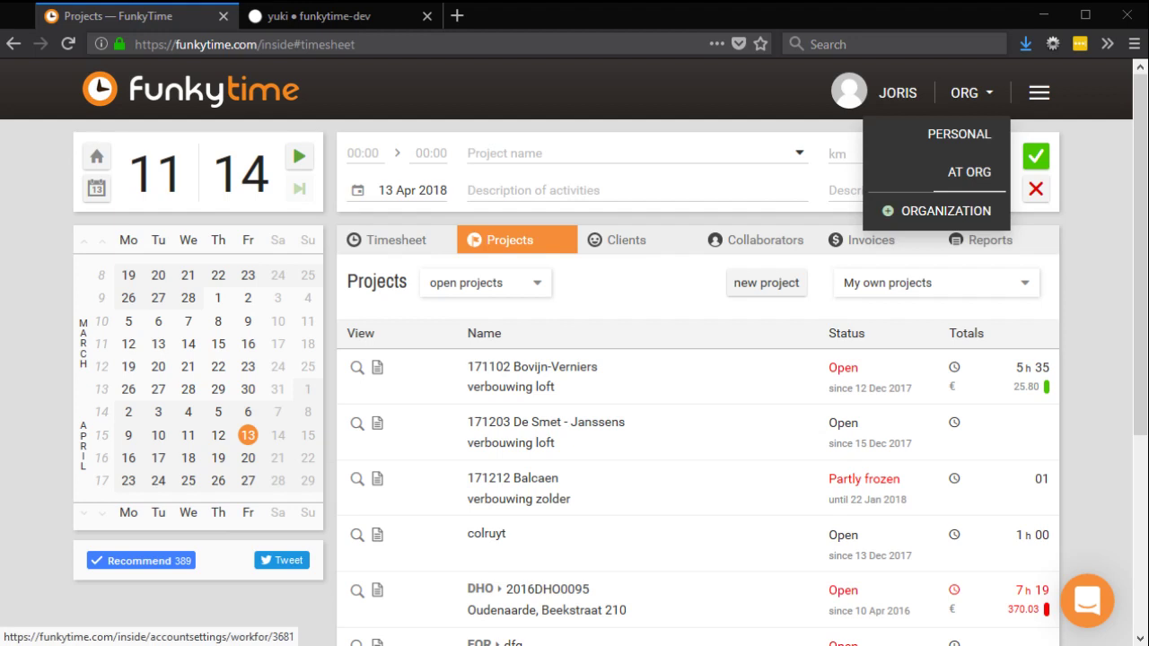
mouse_move(1039, 93)
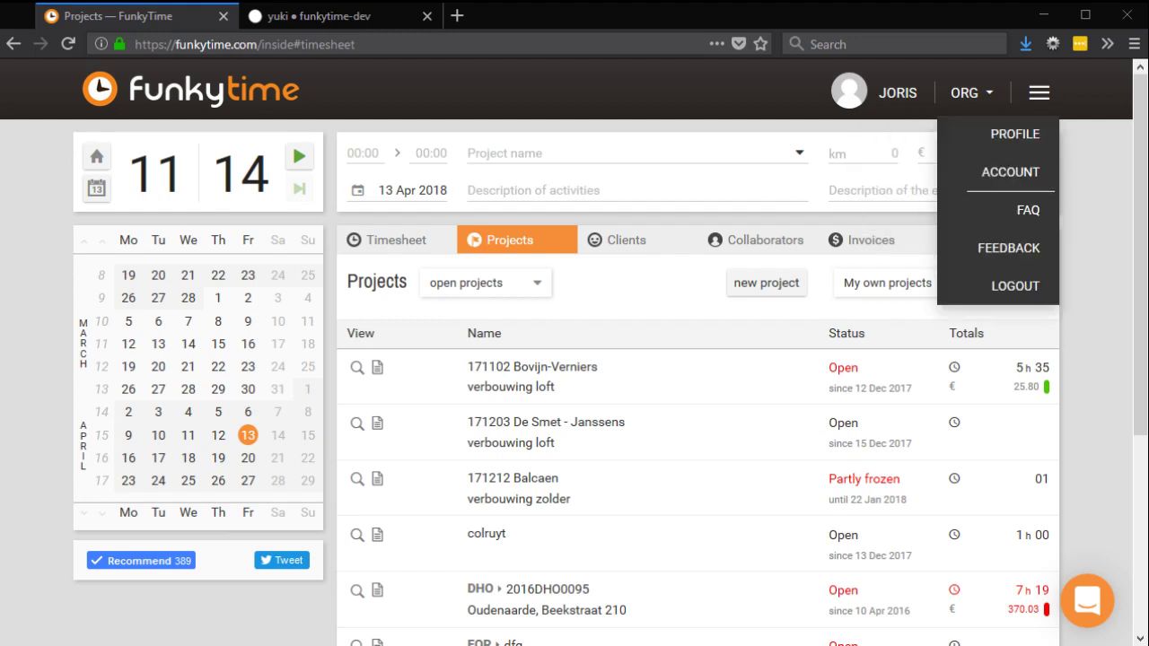
click(1010, 172)
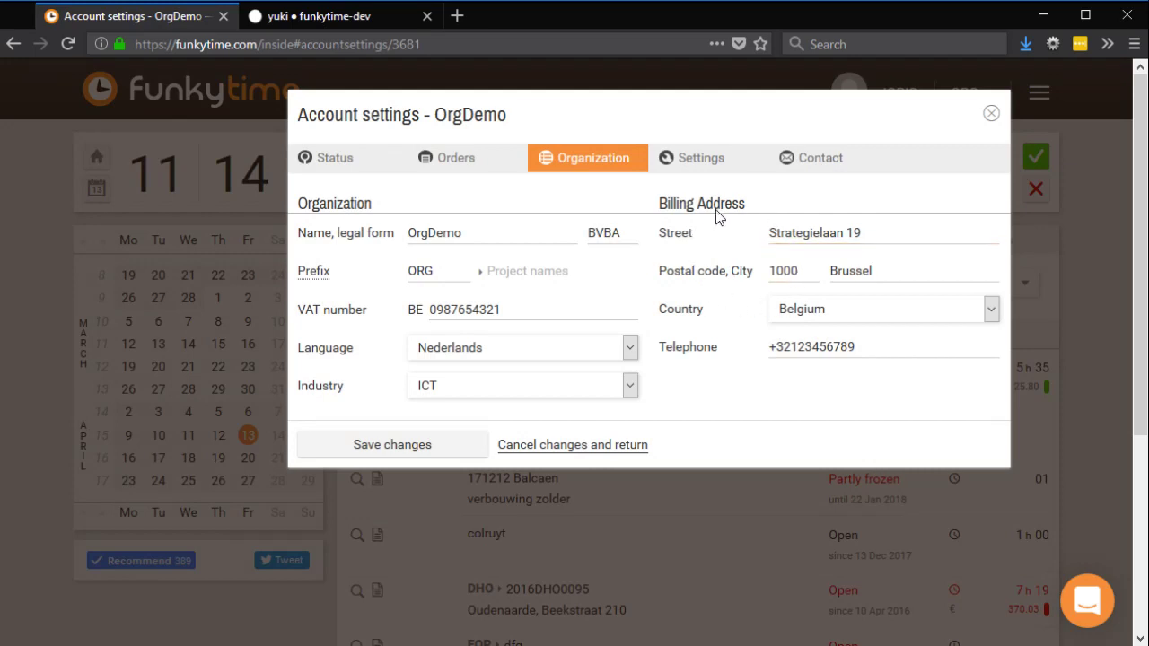
click(716, 171)
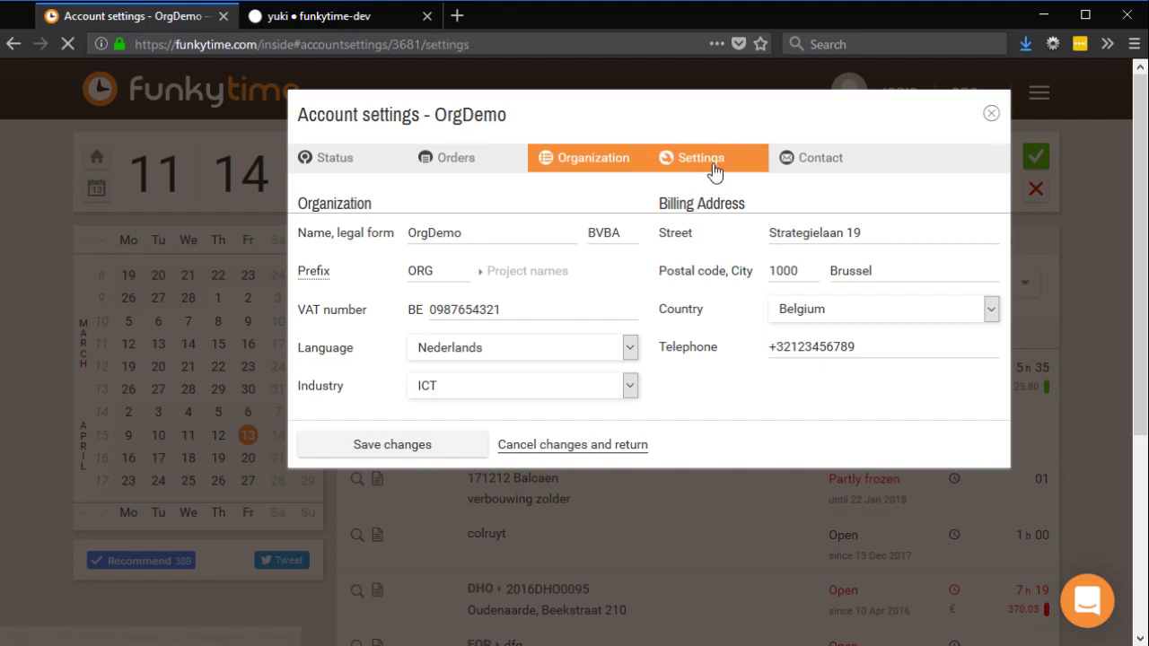
- Examine the invoice footer texts, the address alignment and the optional From, Cc and Bcc invoice email fields
drag(1003, 277, 1020, 373)
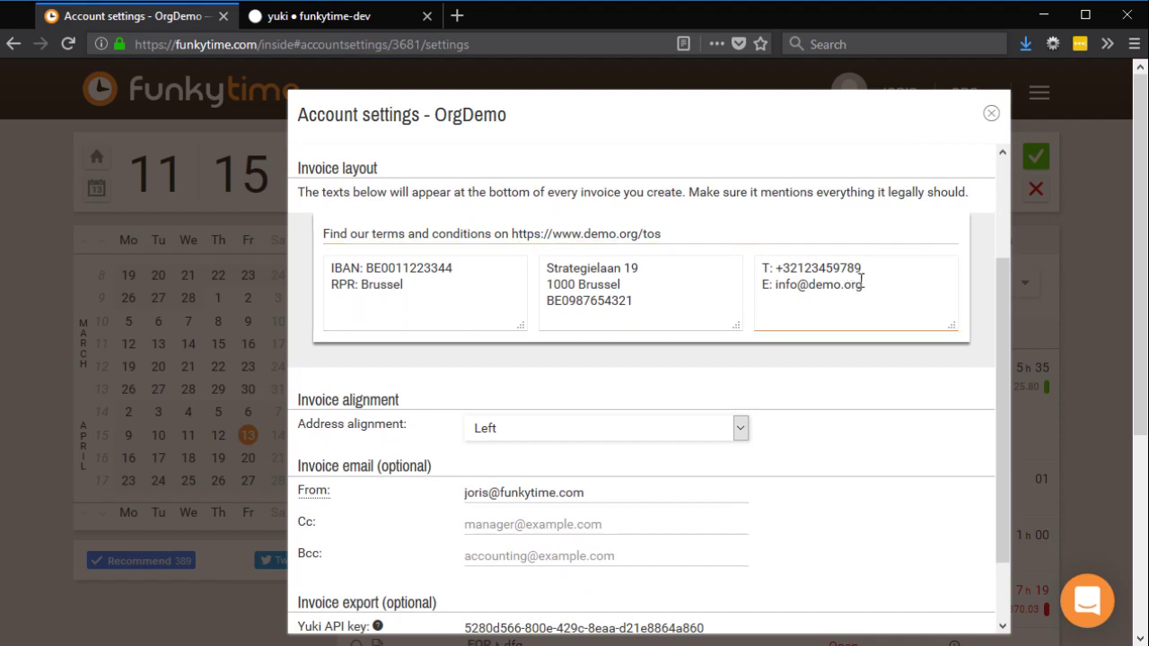
drag(1003, 284, 1019, 377)
click(612, 416)
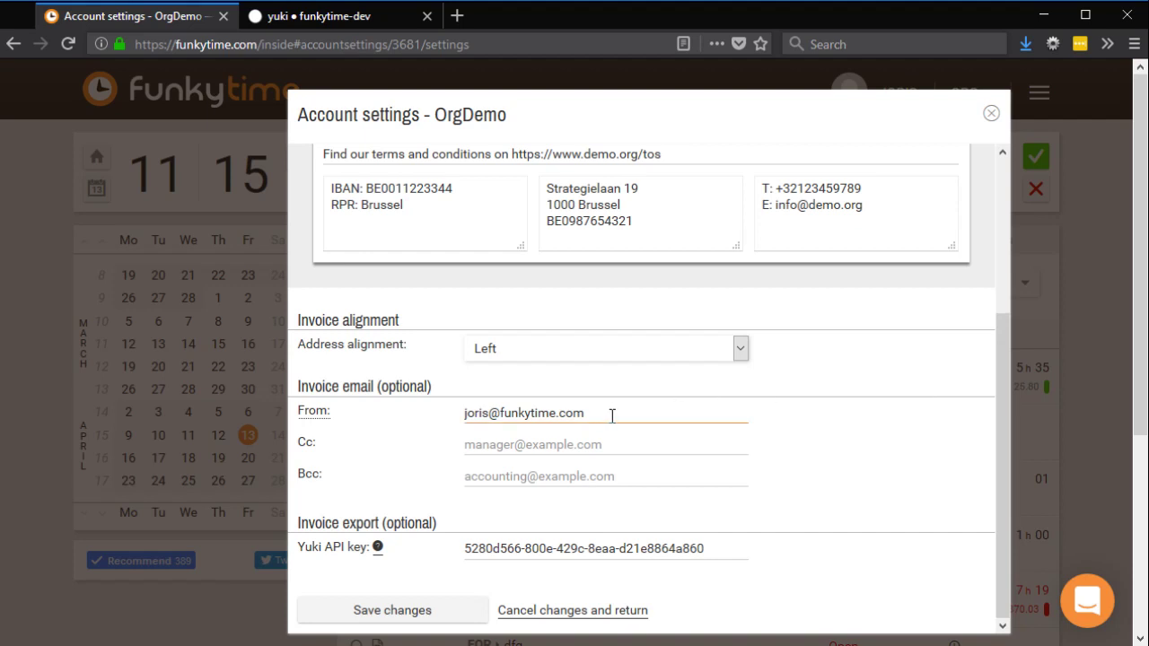
click(648, 442)
click(644, 412)
drag(655, 415, 428, 416)
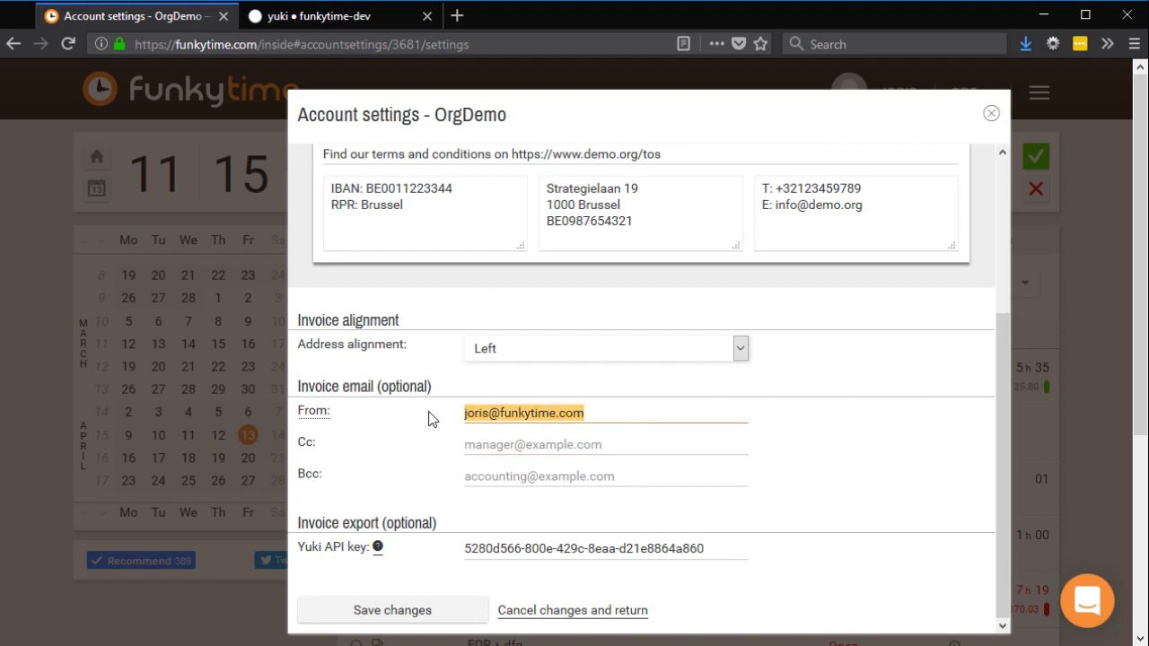
click(641, 414)
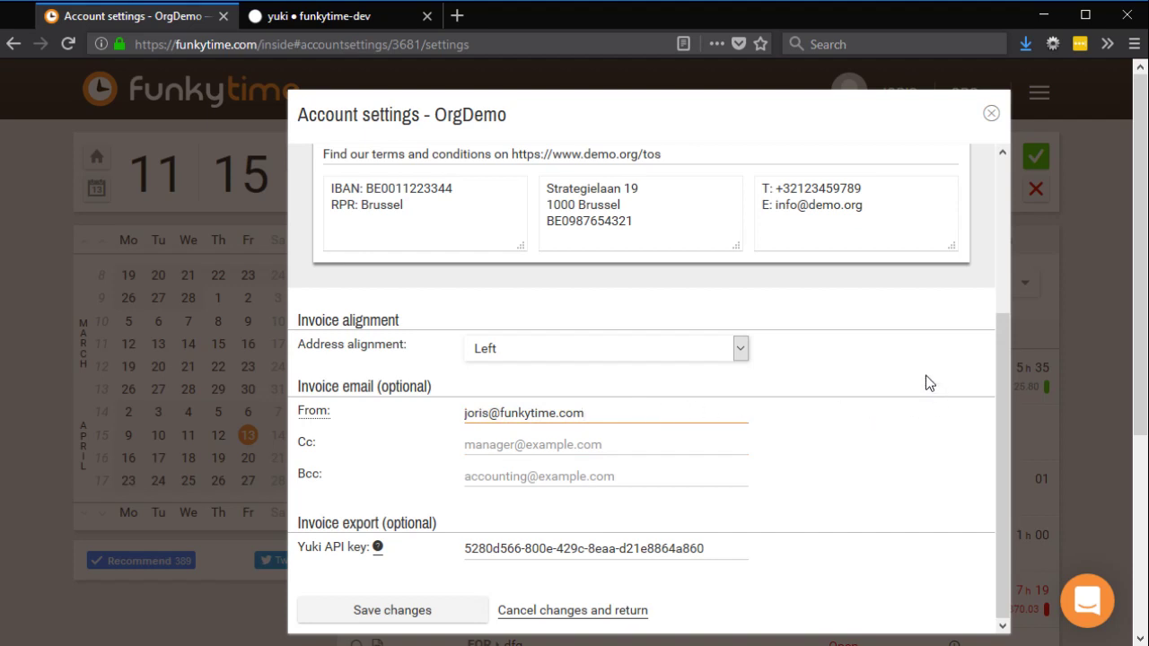
click(647, 440)
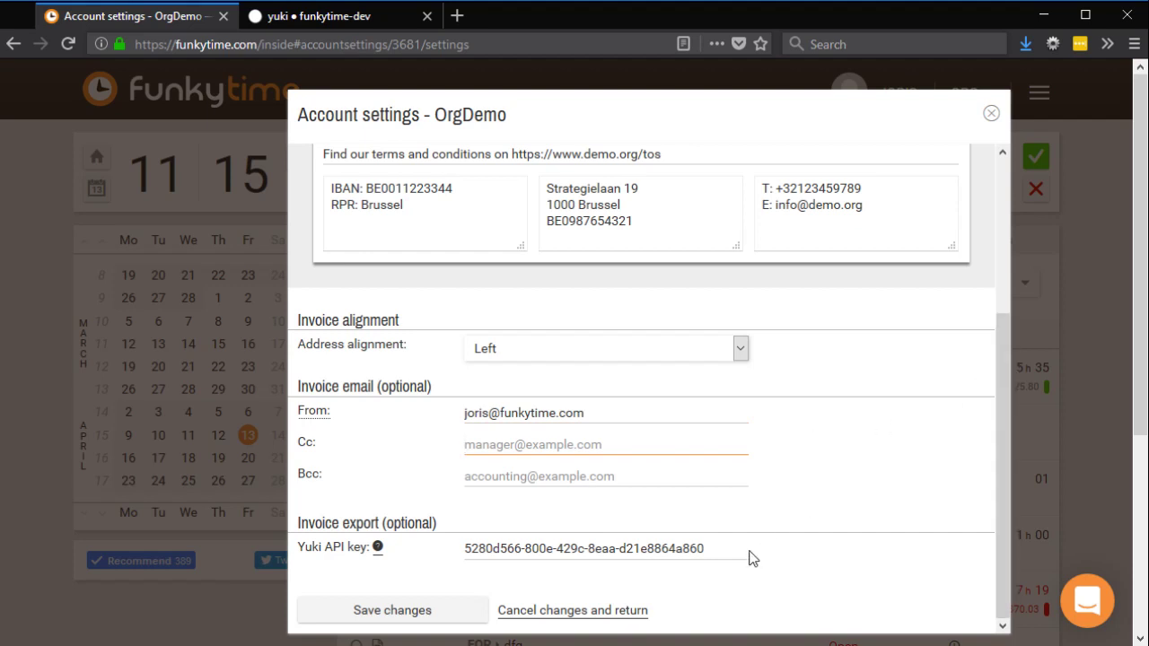
- Copy the Yuki API key, clear its field and paste the same API key back in
click(499, 547)
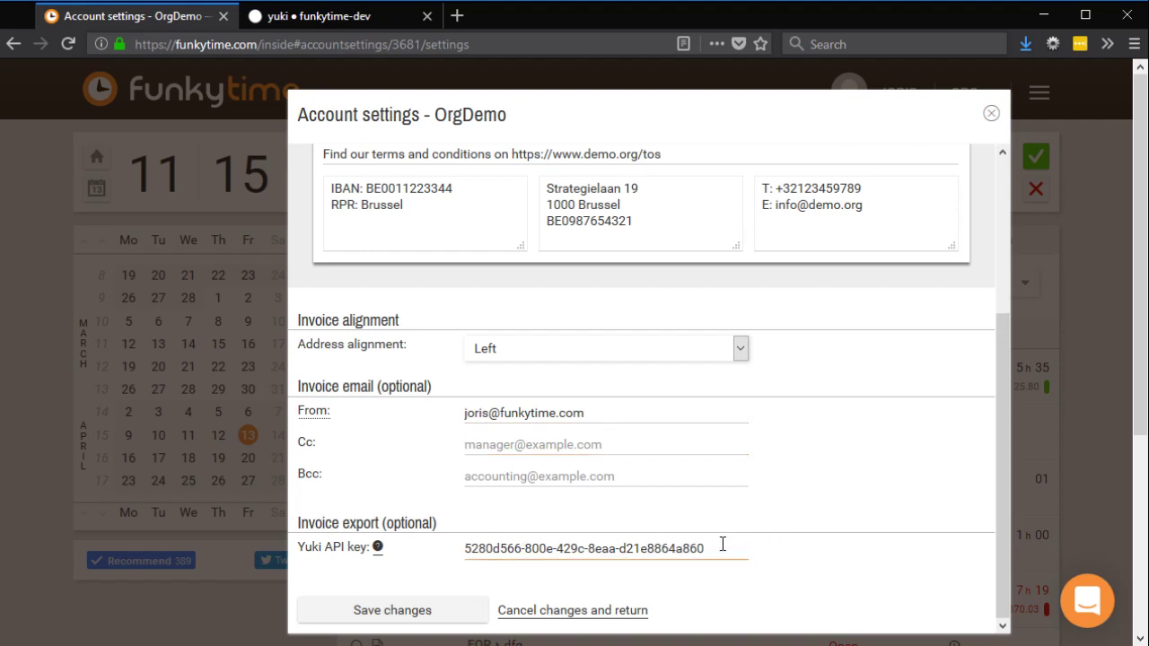
drag(714, 545, 464, 548)
key(ctrl+c)
key(BackSpace)
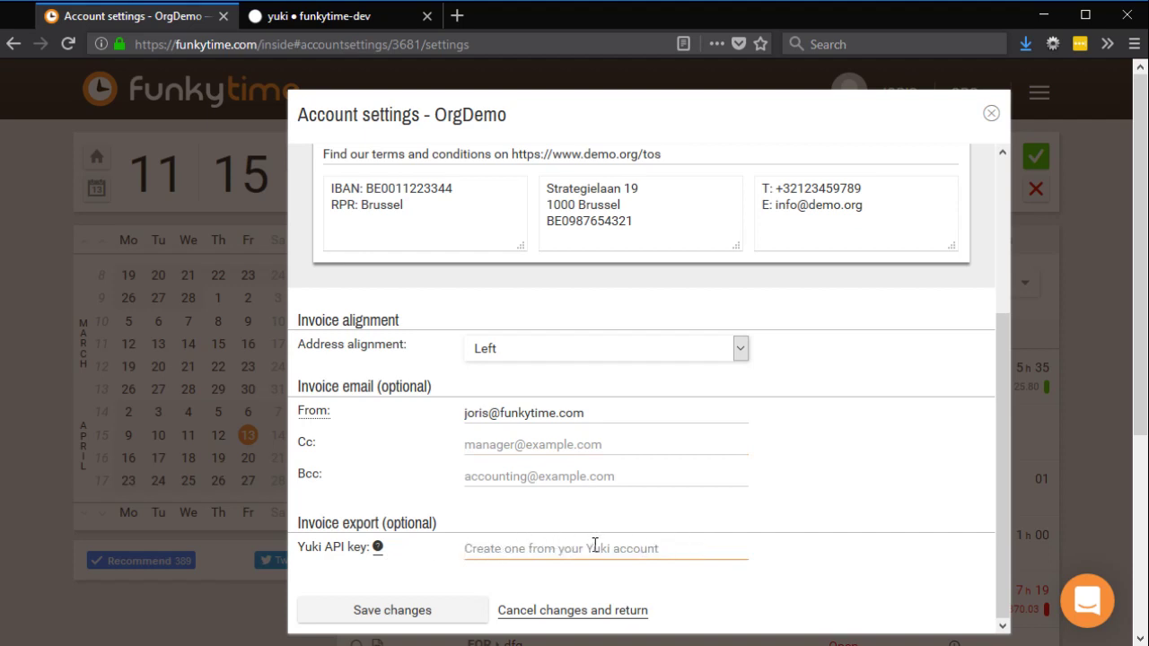
key(ctrl+v)
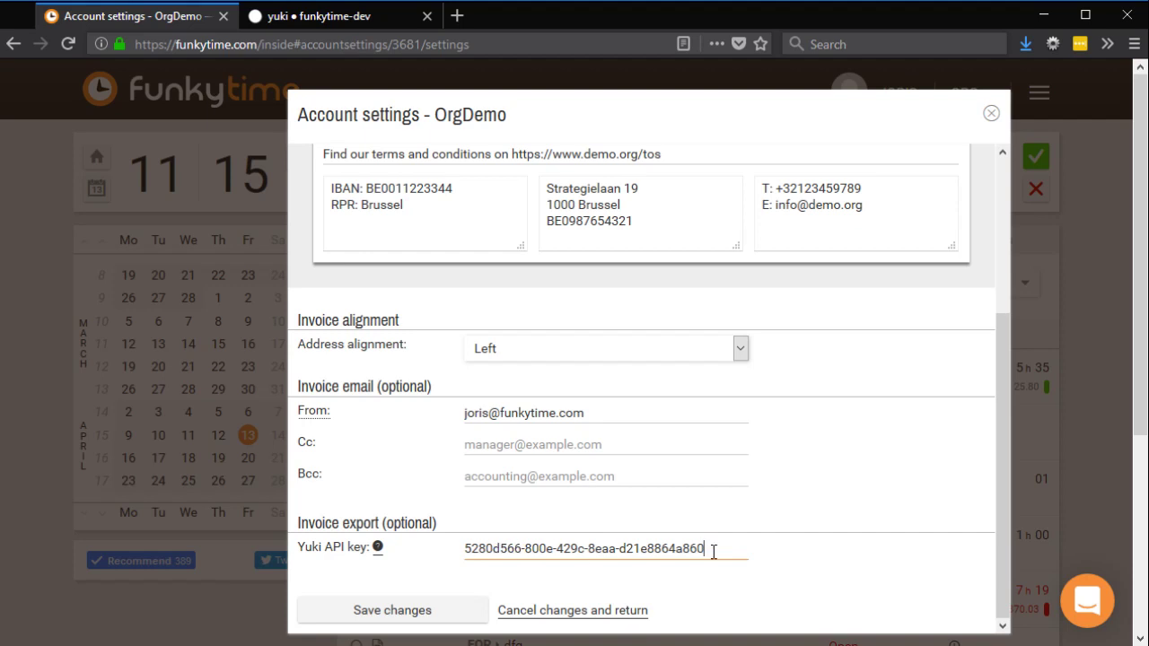
- Switch to Yuki, open the Webservices API keys of Mijn domein and look at the form for a new key before returning to the list
click(302, 17)
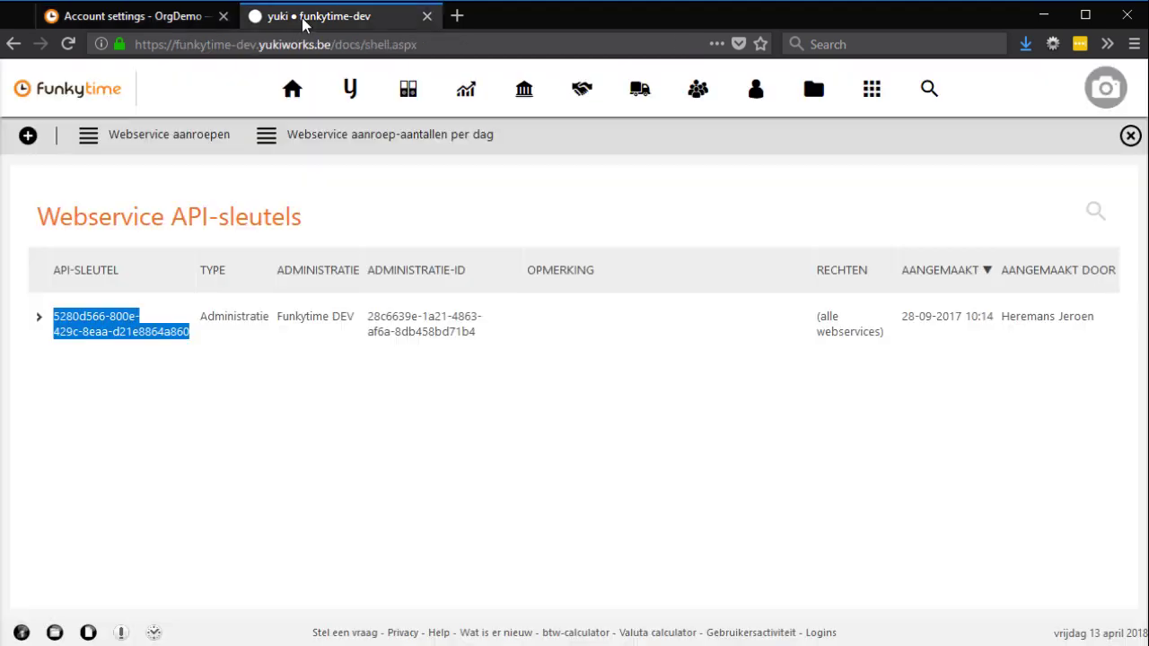
click(288, 106)
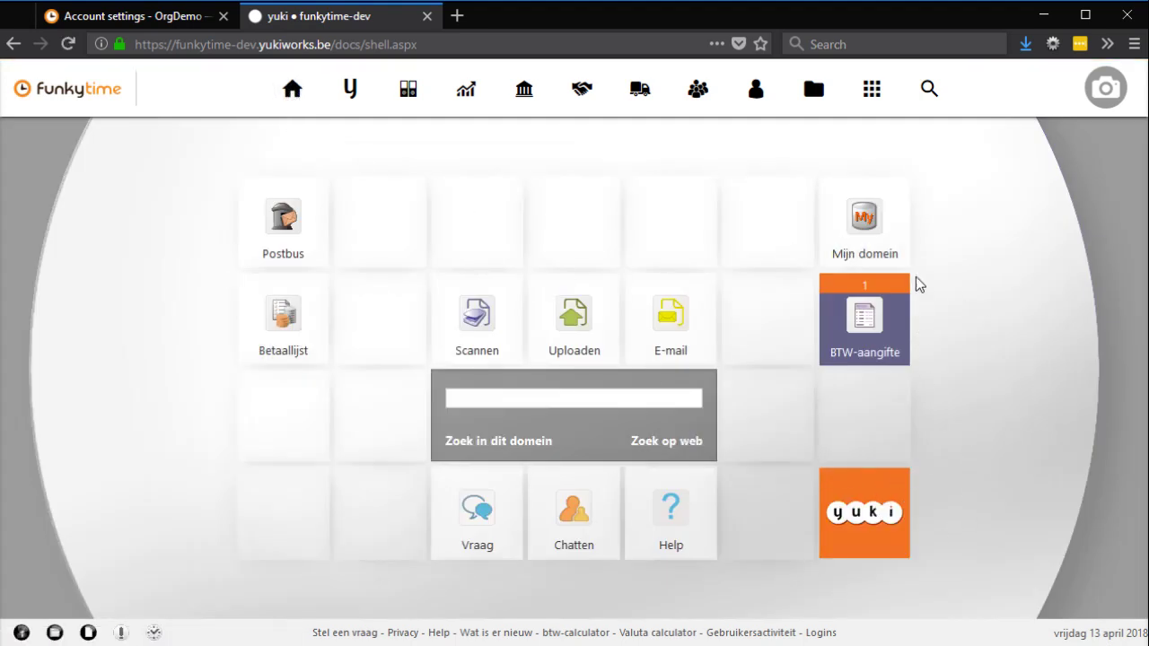
click(879, 232)
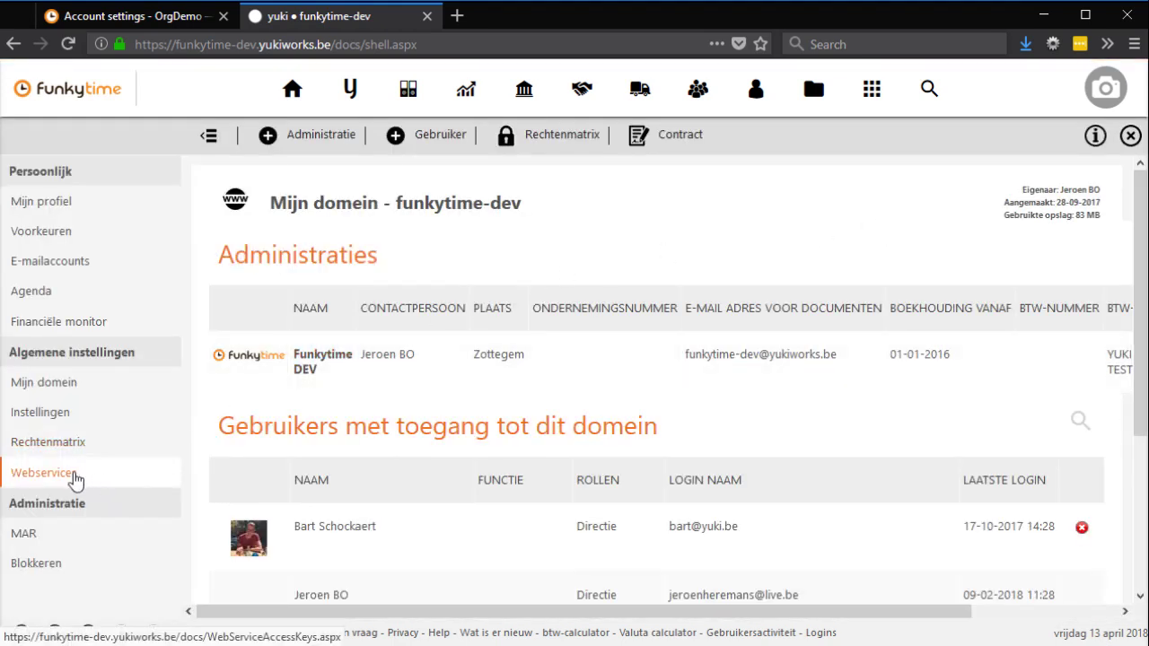
click(72, 479)
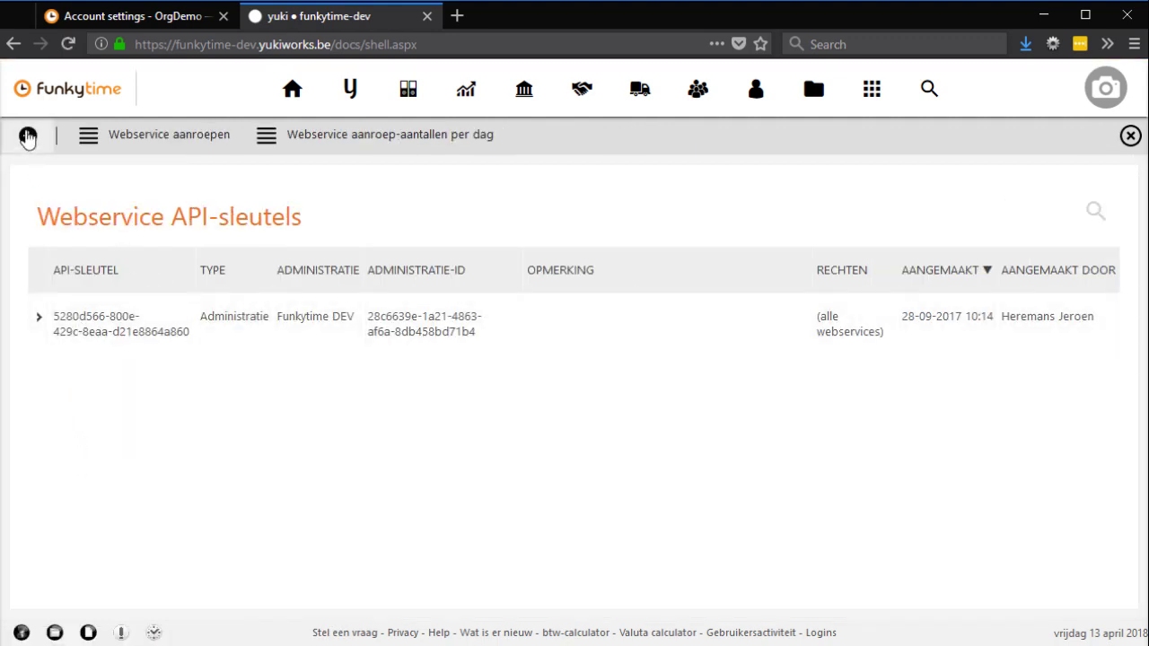
click(27, 136)
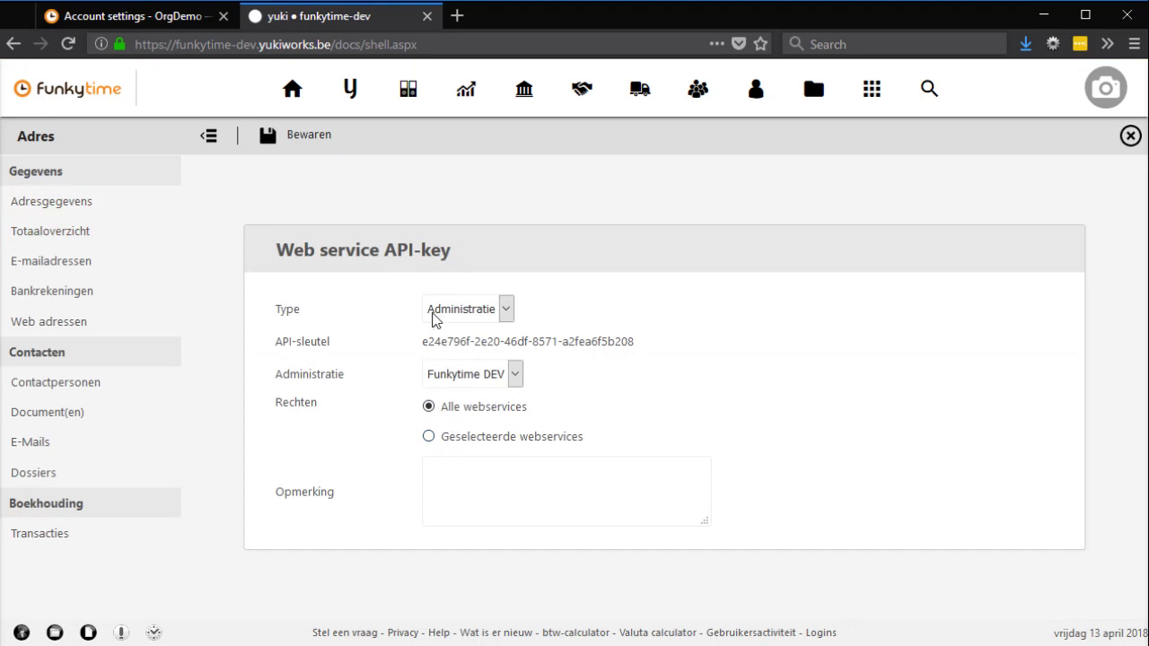
key(alt+Left)
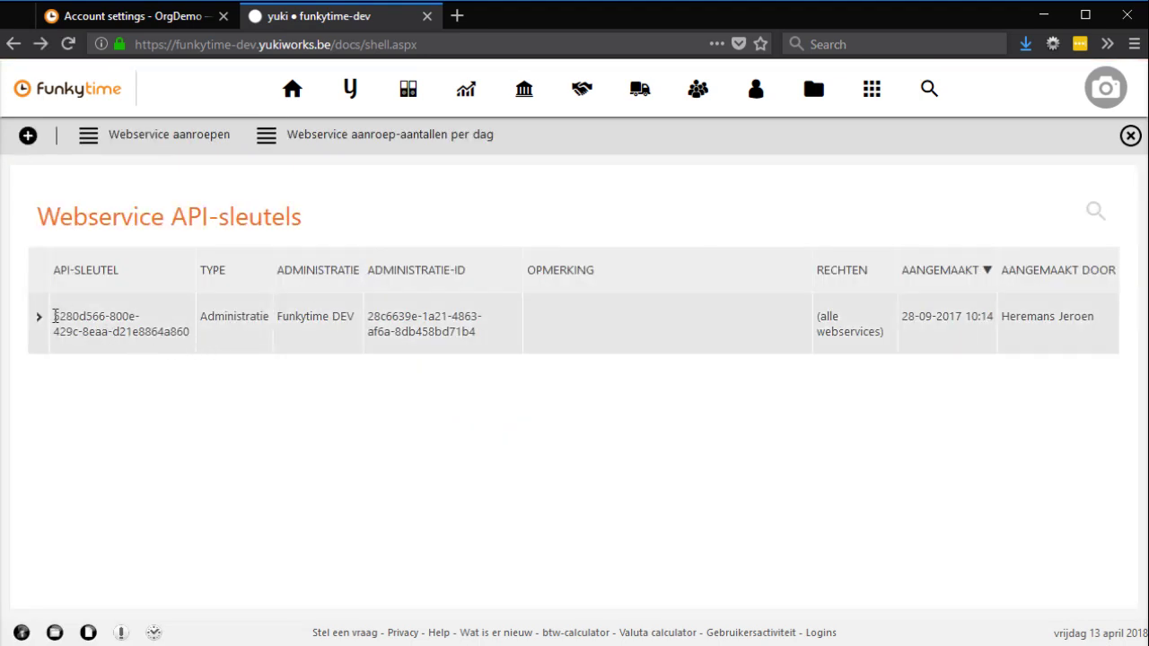
- Select the existing API key in Yuki, switch back to FunkyTime and save the account settings
drag(55, 316, 190, 331)
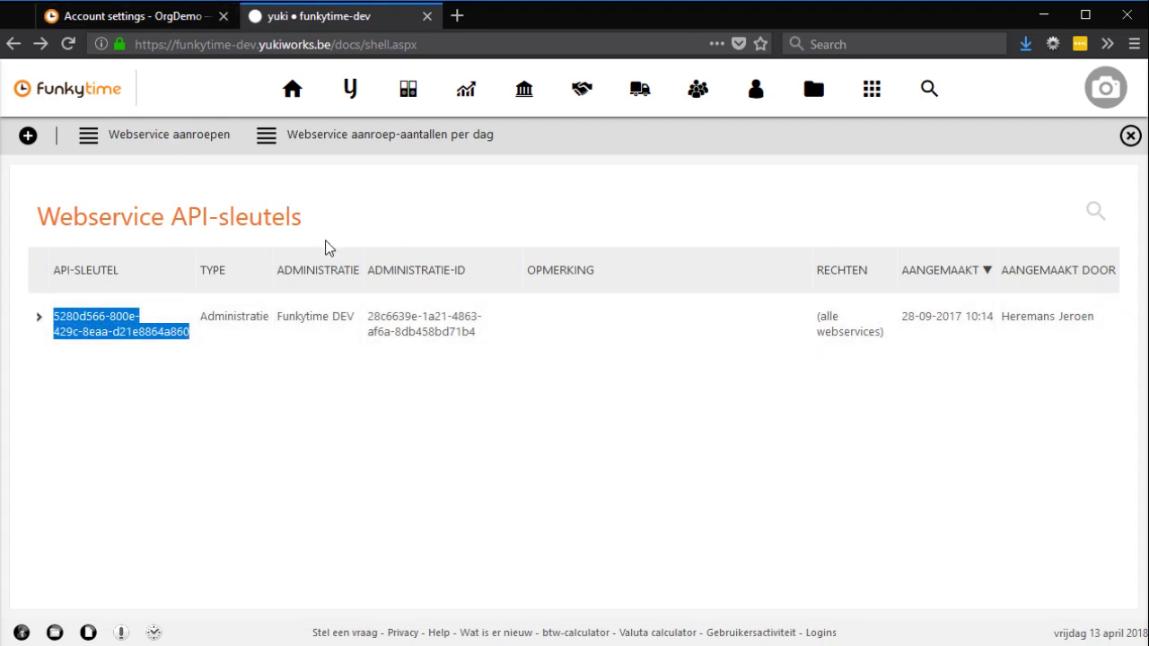
click(129, 23)
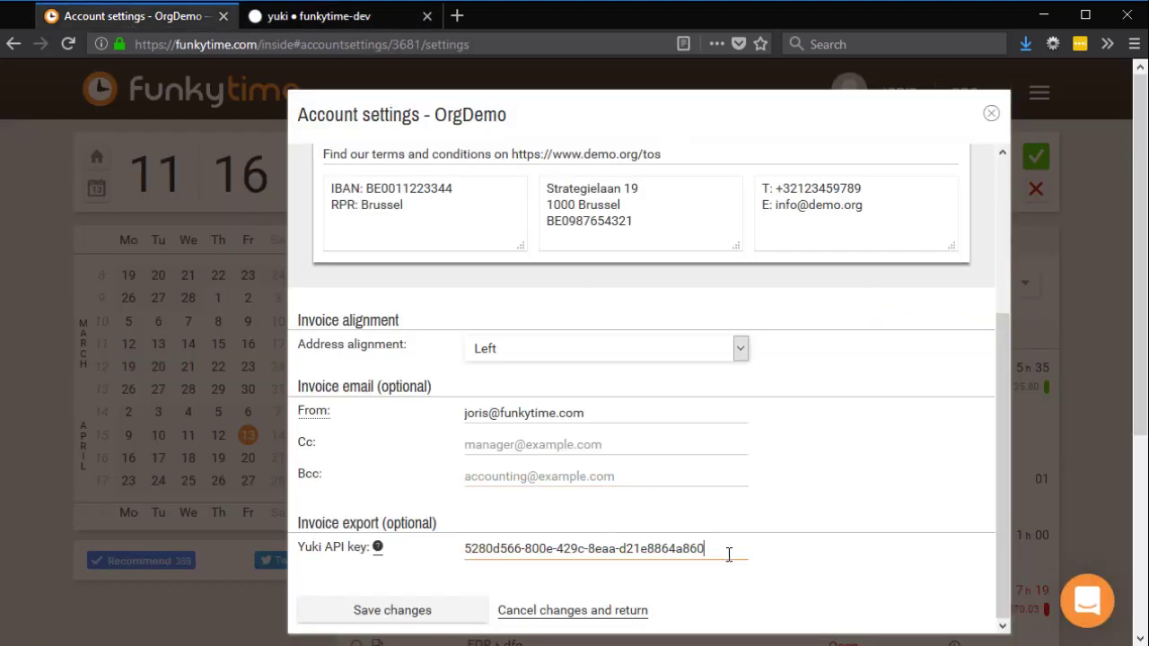
click(444, 612)
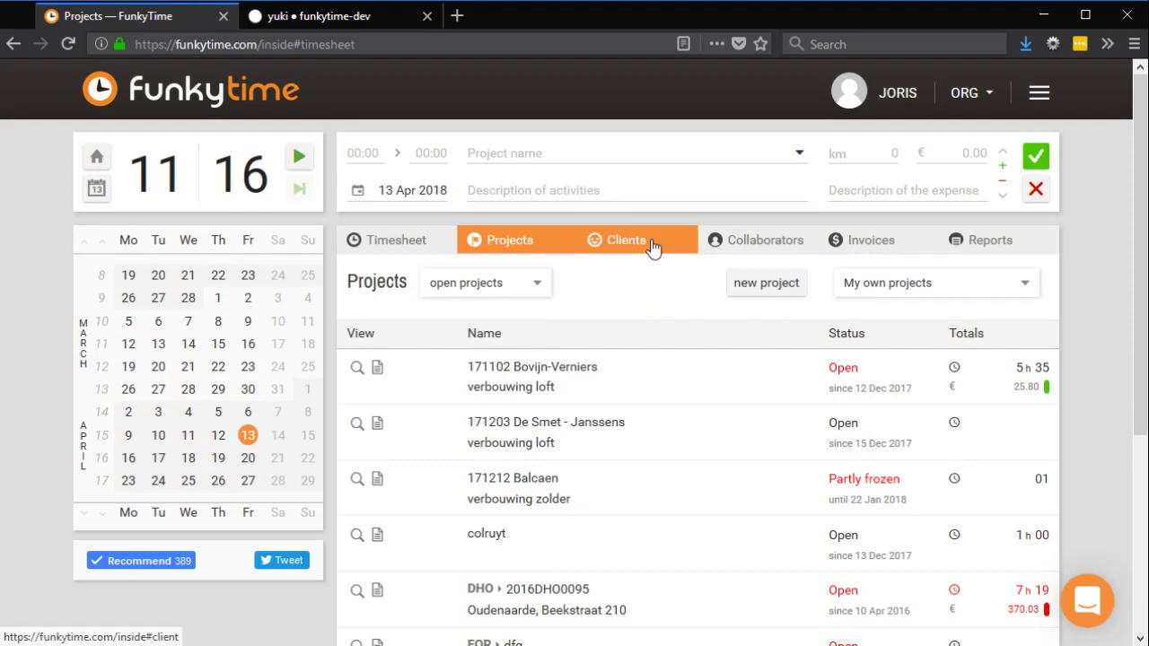
- Open the client details of Delhaize, check the VAT number, VAT rate and language, and return to the client list
click(654, 243)
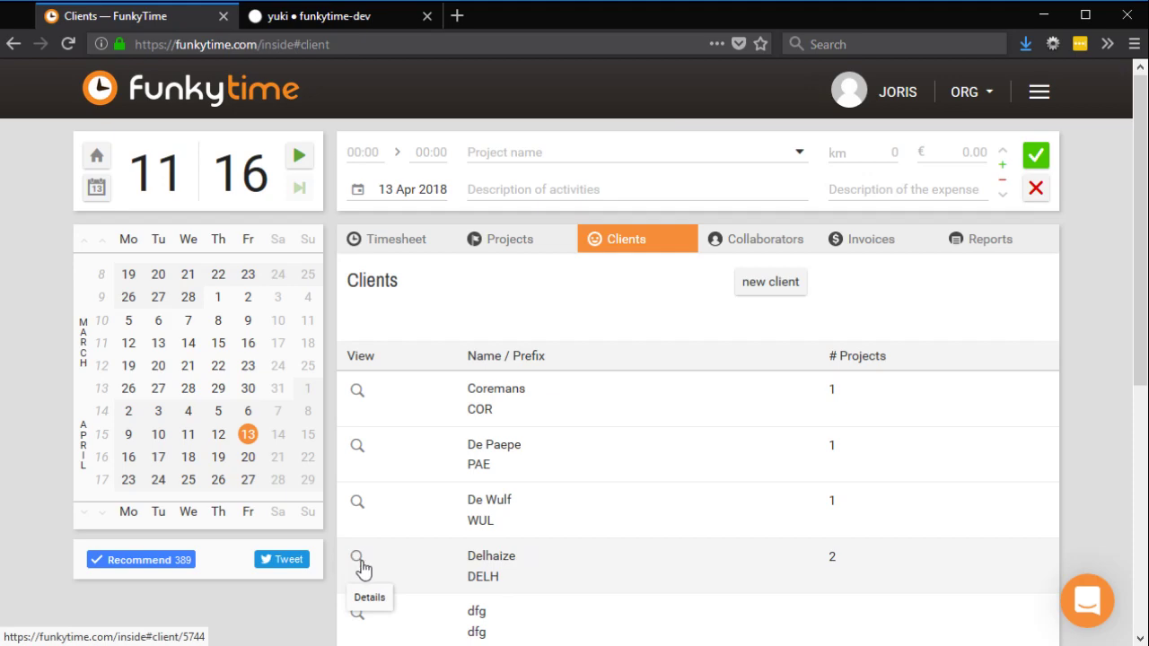
click(360, 561)
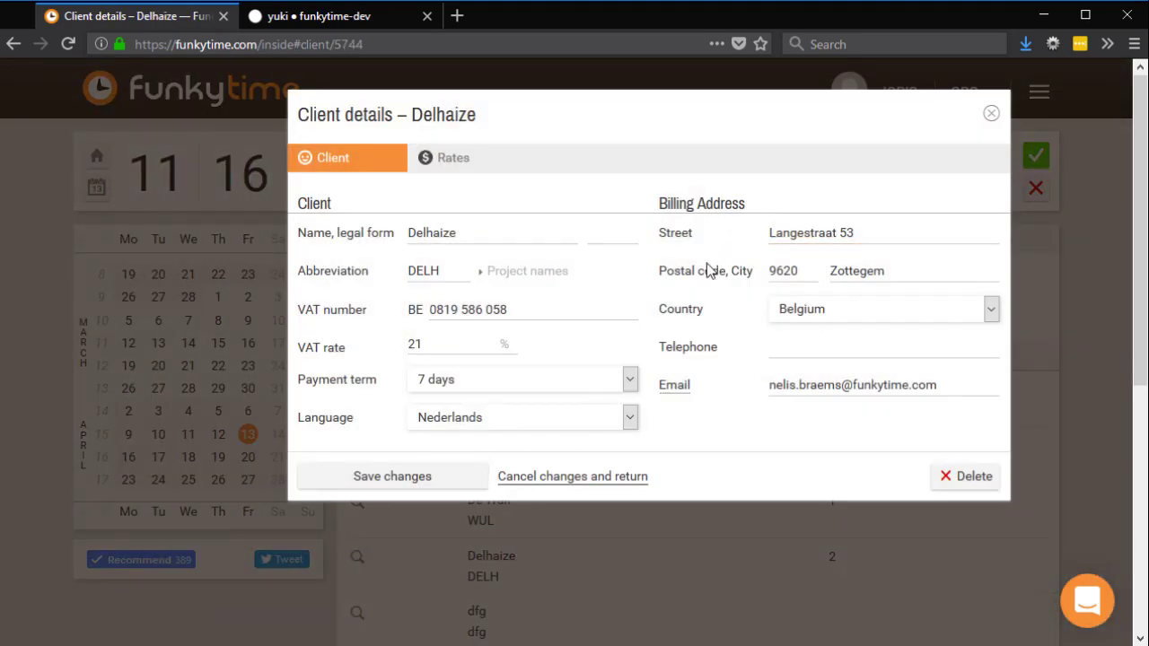
click(555, 306)
click(444, 350)
click(488, 422)
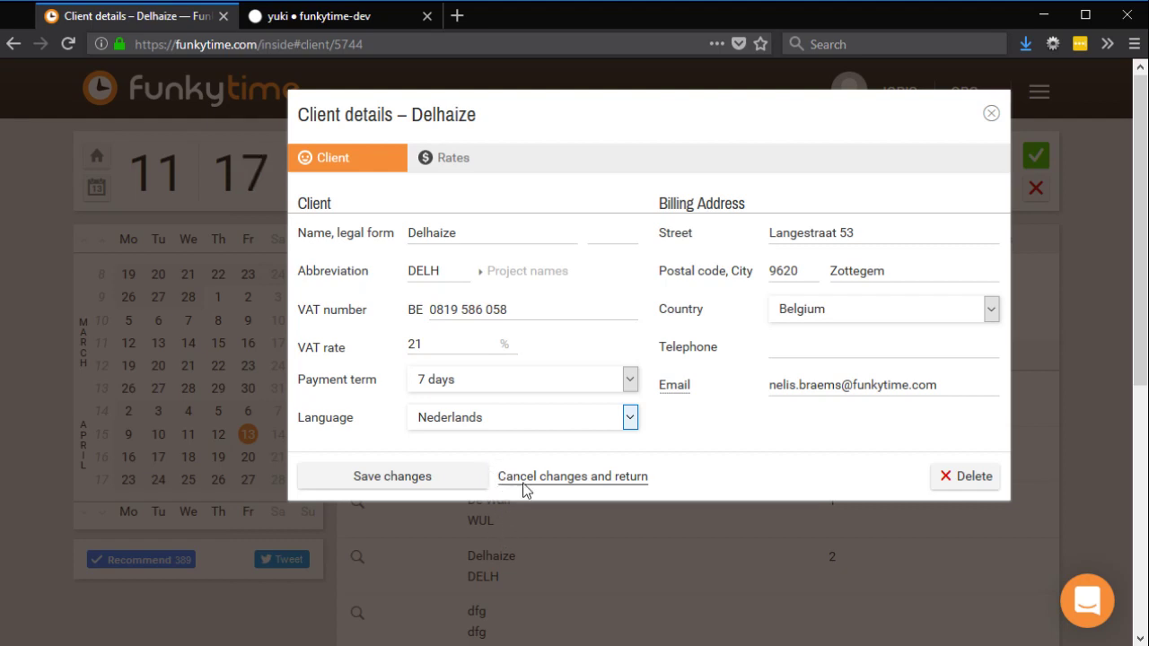
click(717, 413)
click(1059, 364)
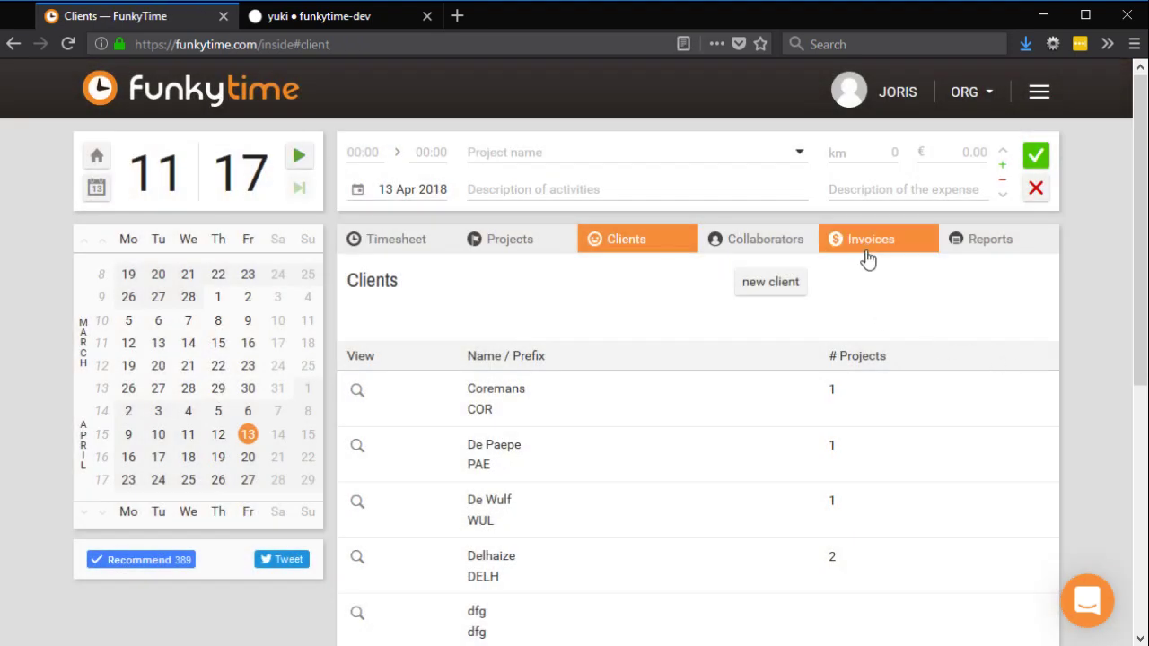
- Create and save a new invoice for client Delhaize with invoice date 2 Apr 2018 and invoice number 1
click(867, 258)
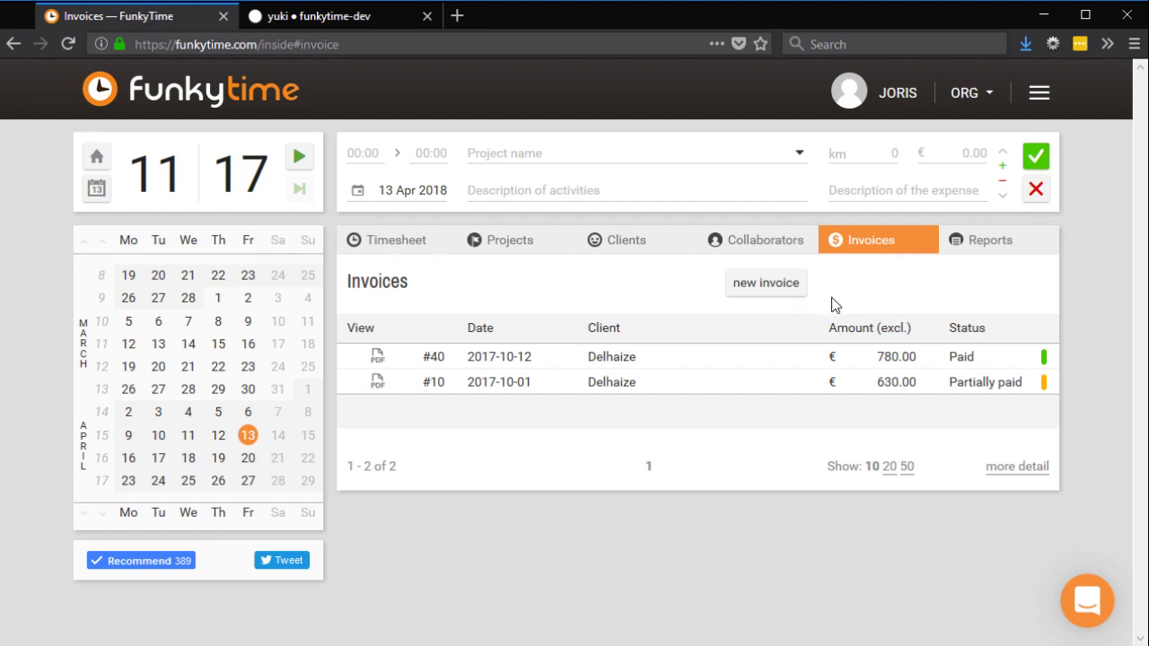
click(791, 286)
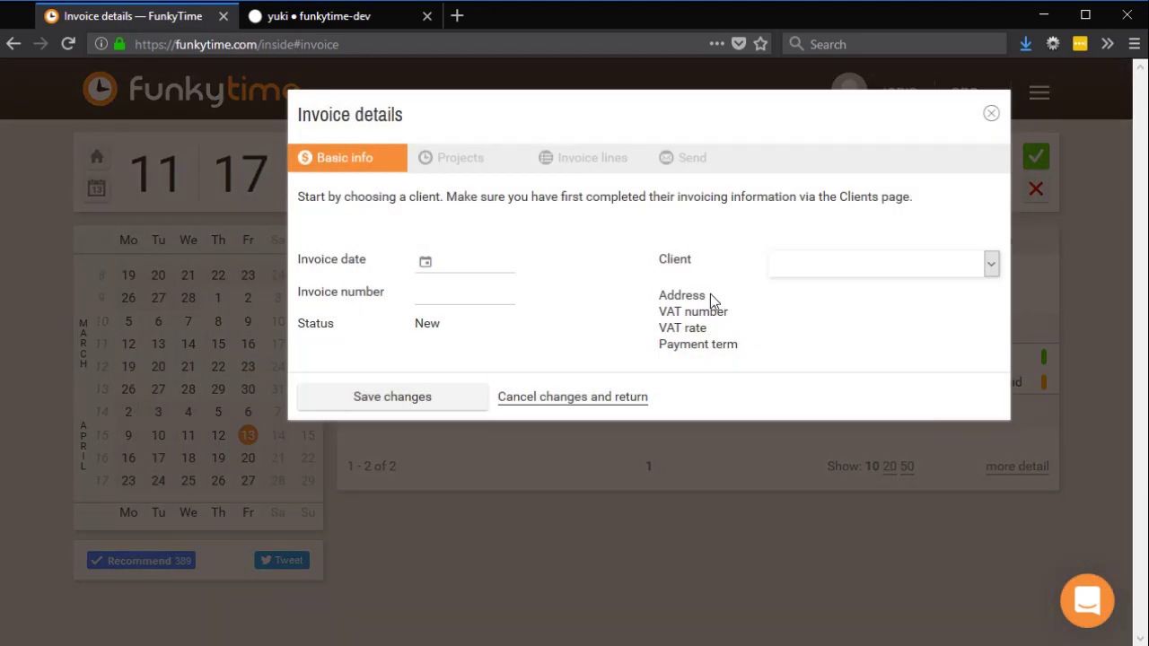
click(815, 333)
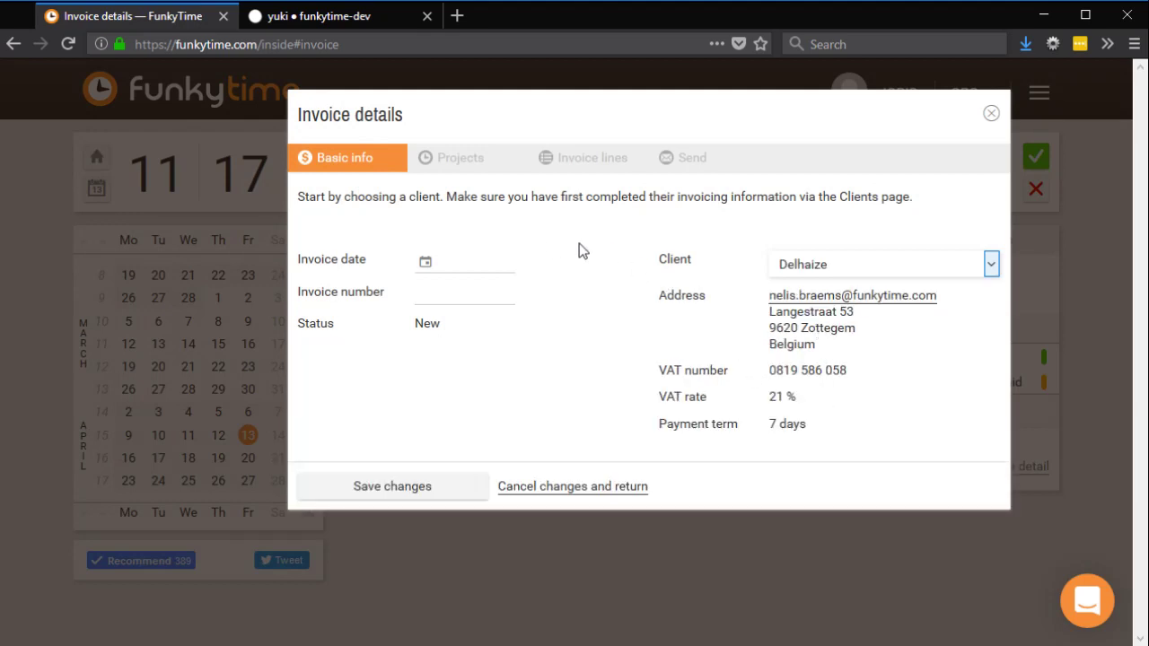
click(462, 259)
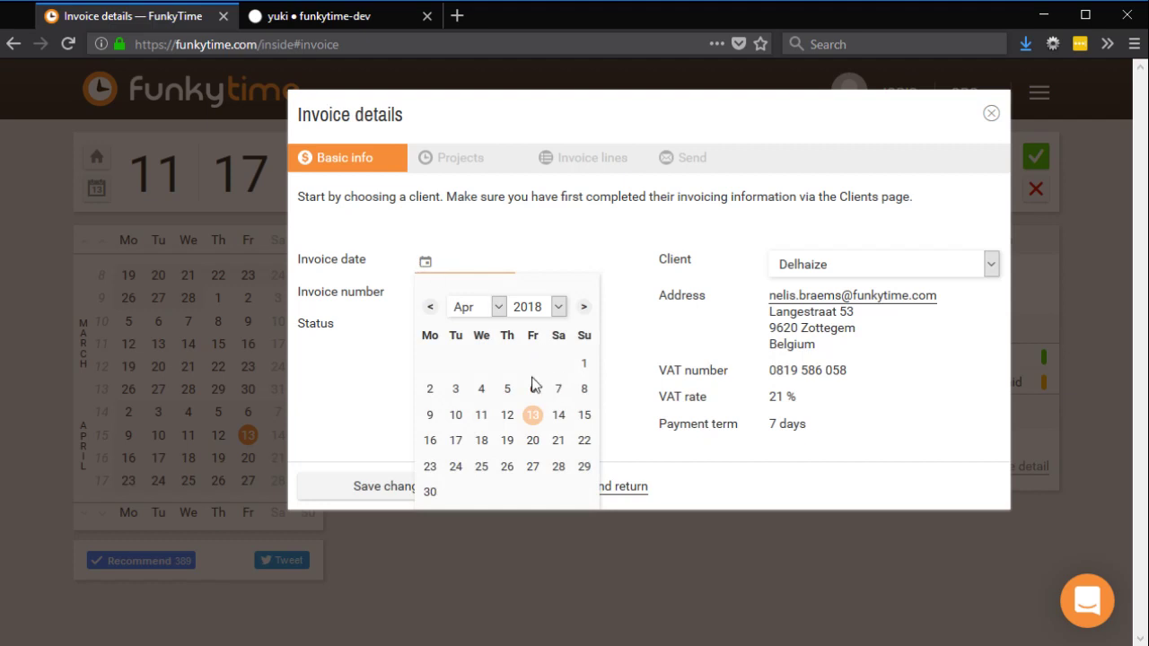
click(431, 392)
click(456, 293)
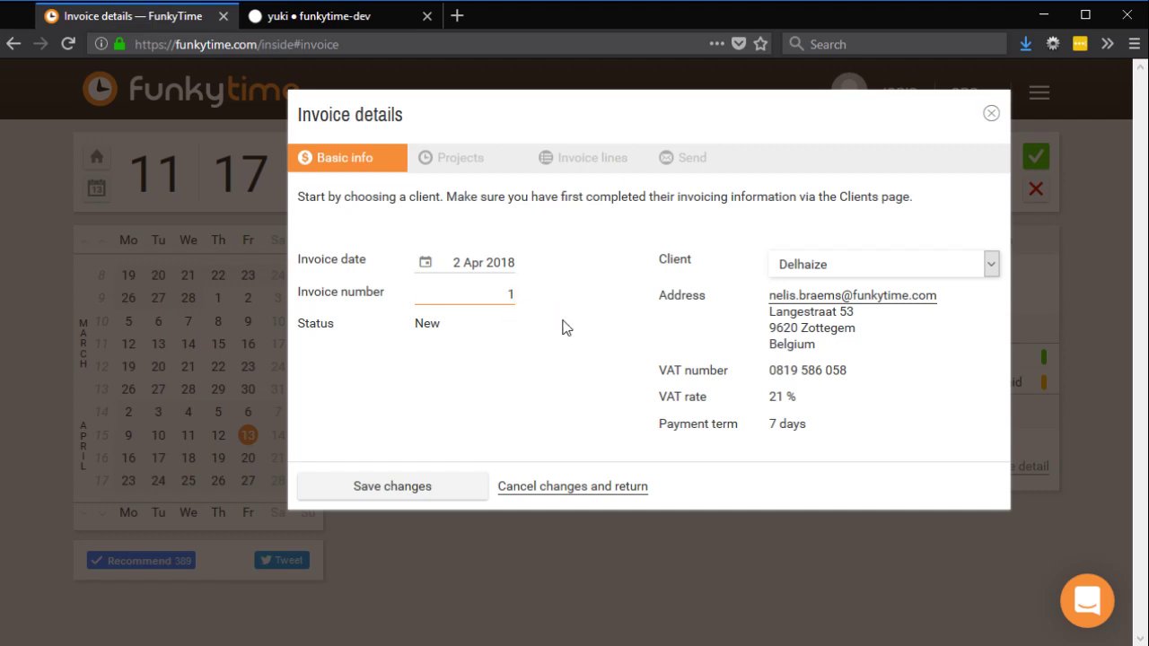
text(1)
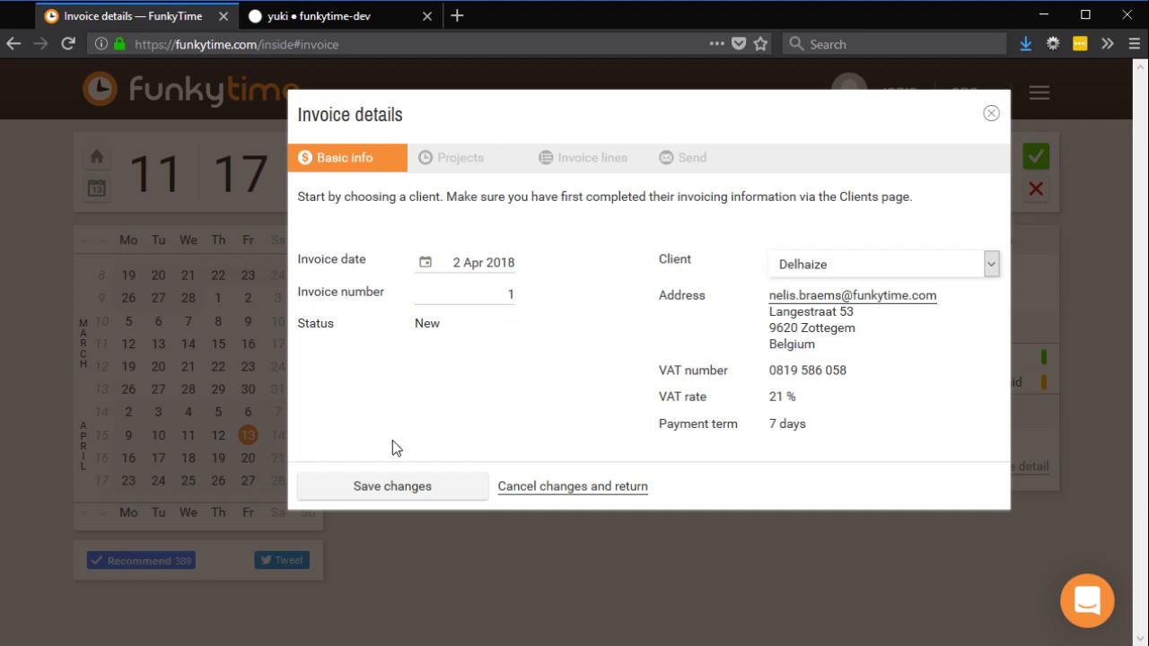
click(371, 490)
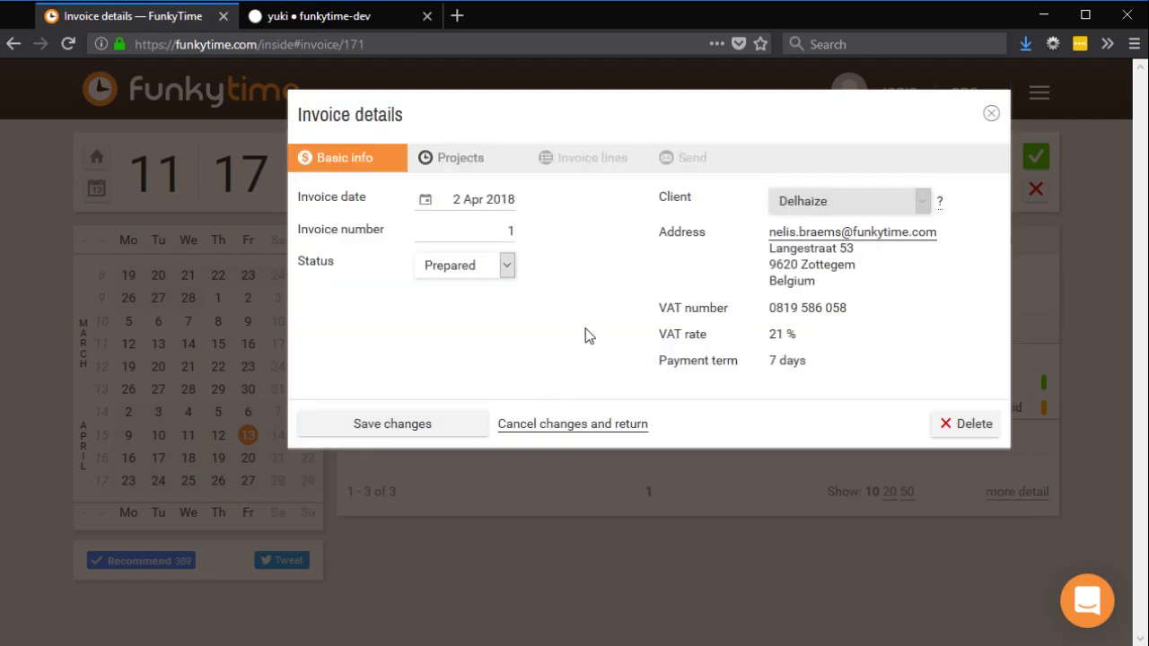
- Select the projects 2017DELH0015 and 2017KLC-DELHAIZE for the invoice
click(475, 166)
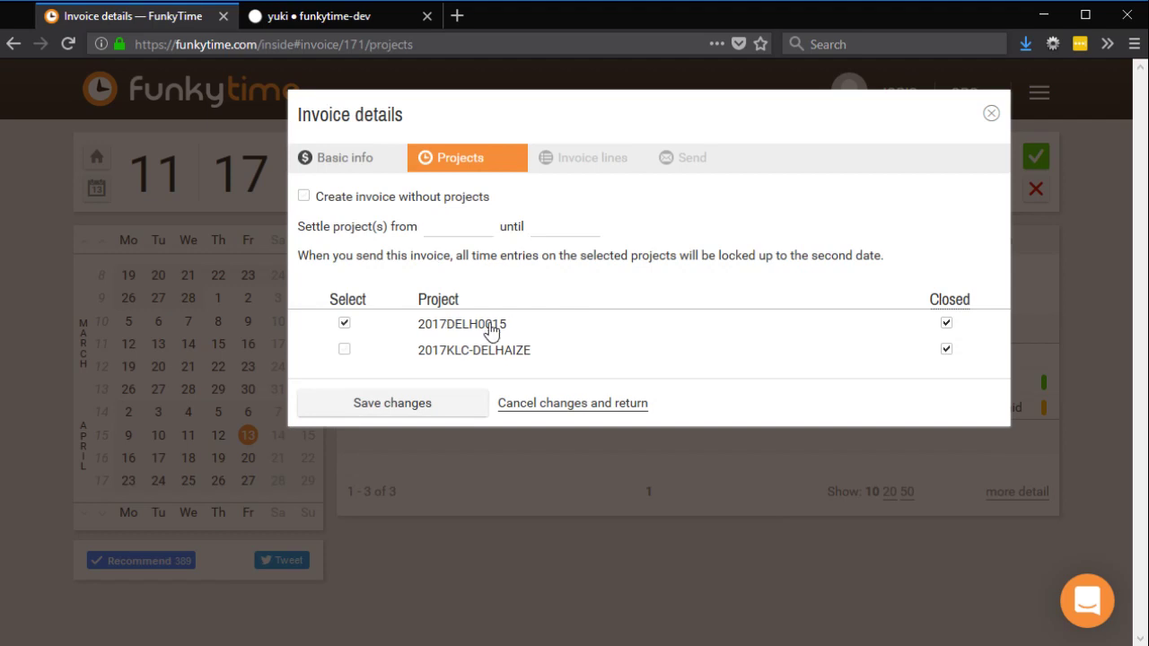
click(467, 350)
- Set the project settlement period from 11 Oct 2017 until 2 Apr 2018 and save the changes
click(452, 229)
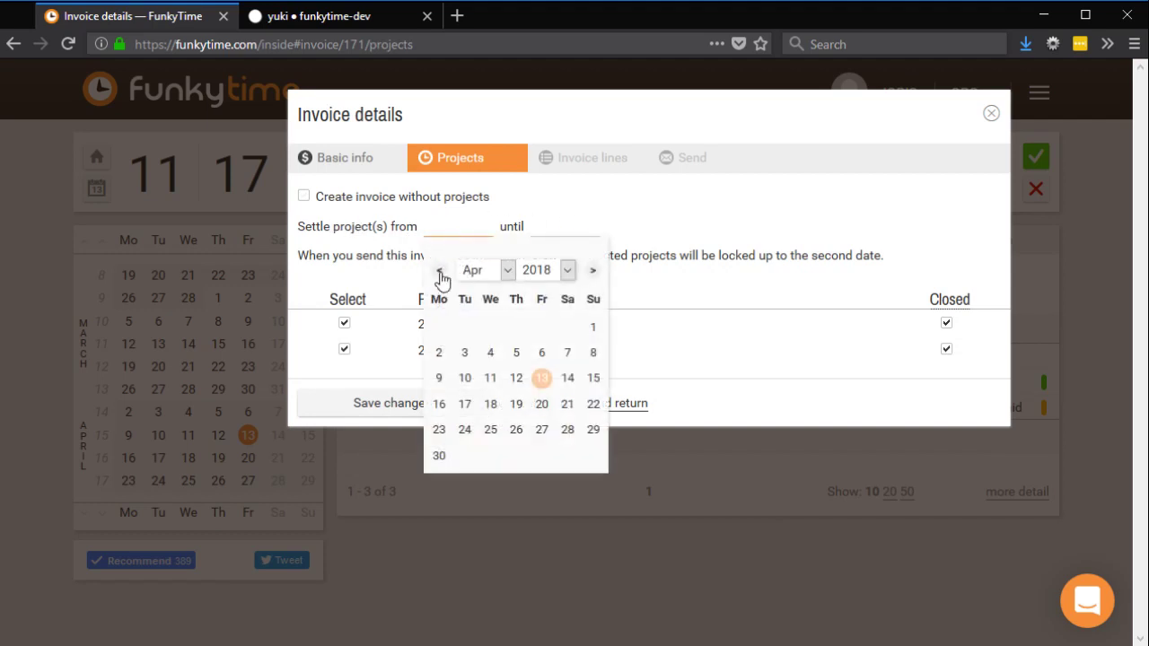
click(504, 270)
click(547, 268)
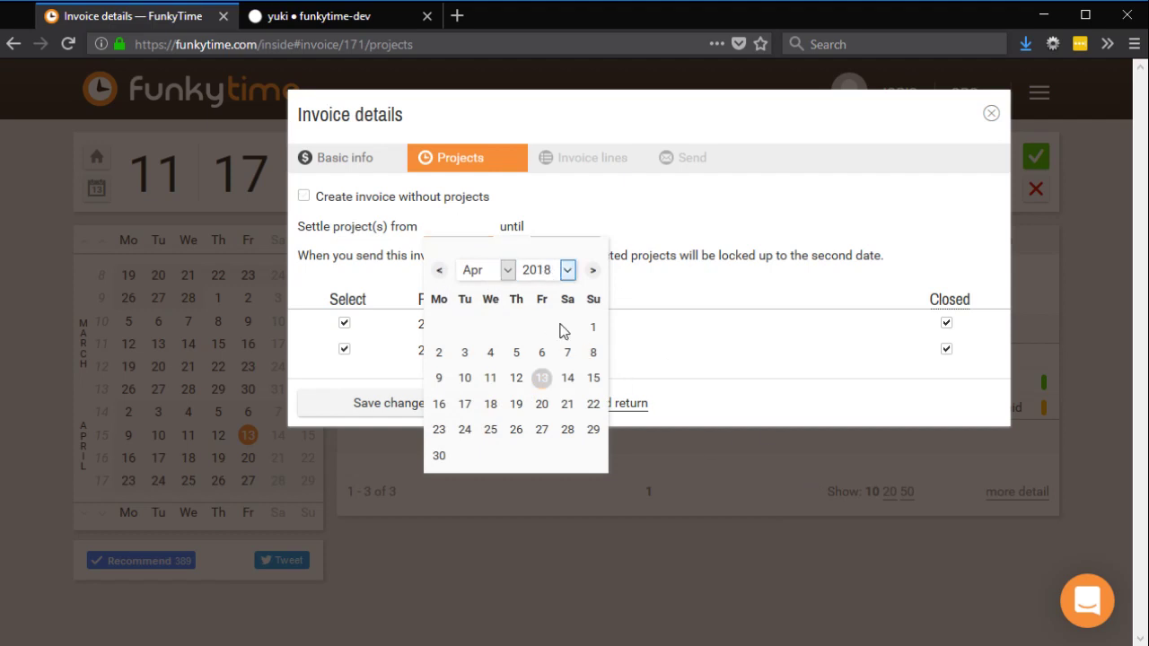
click(546, 488)
click(482, 275)
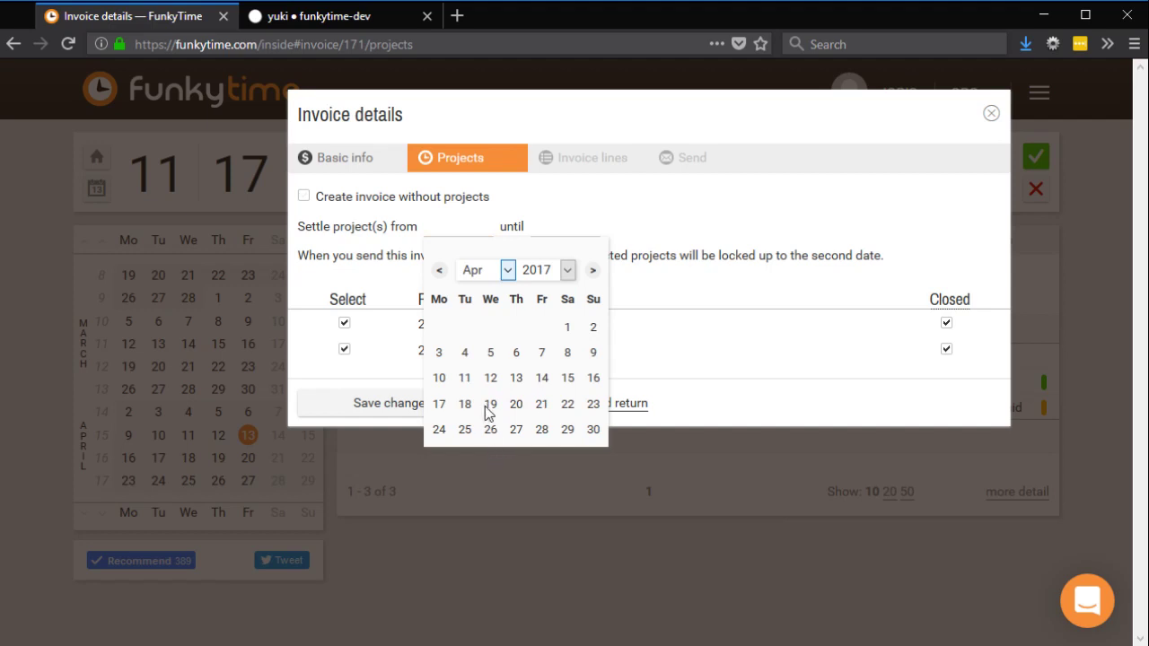
click(484, 483)
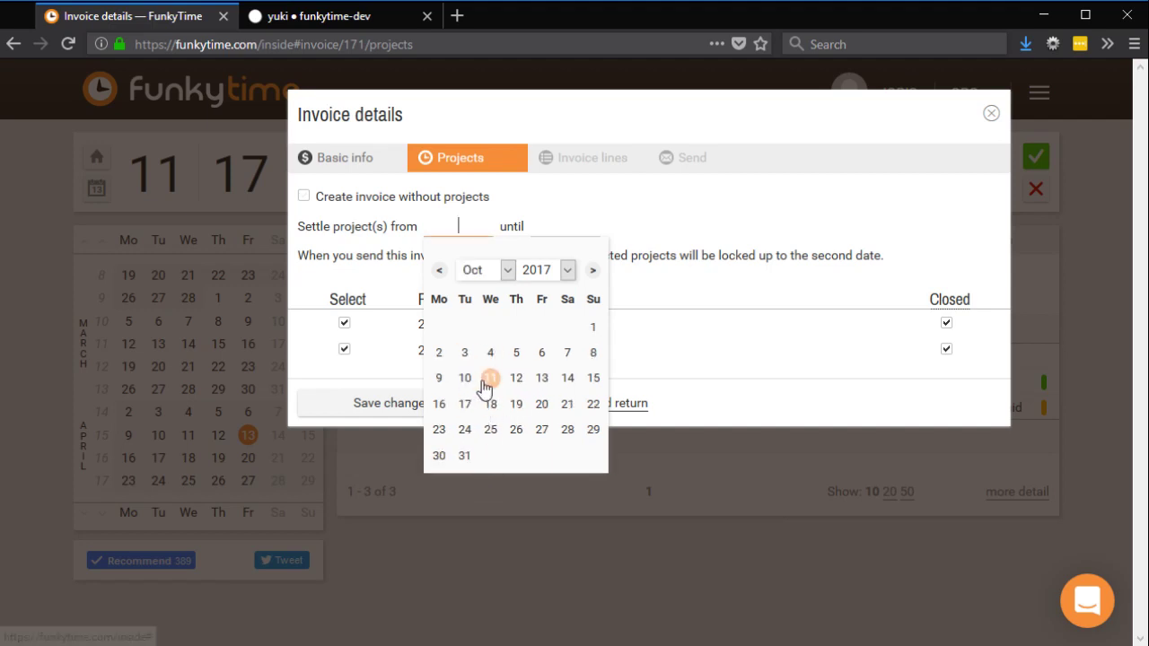
click(490, 353)
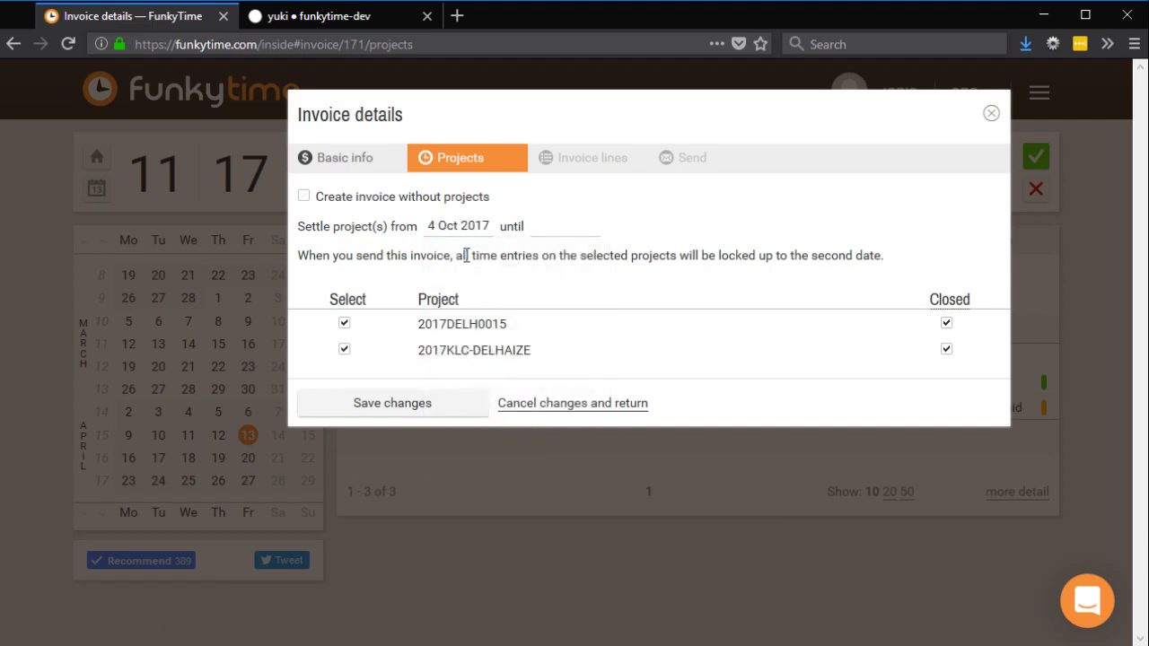
click(479, 232)
click(492, 378)
click(552, 226)
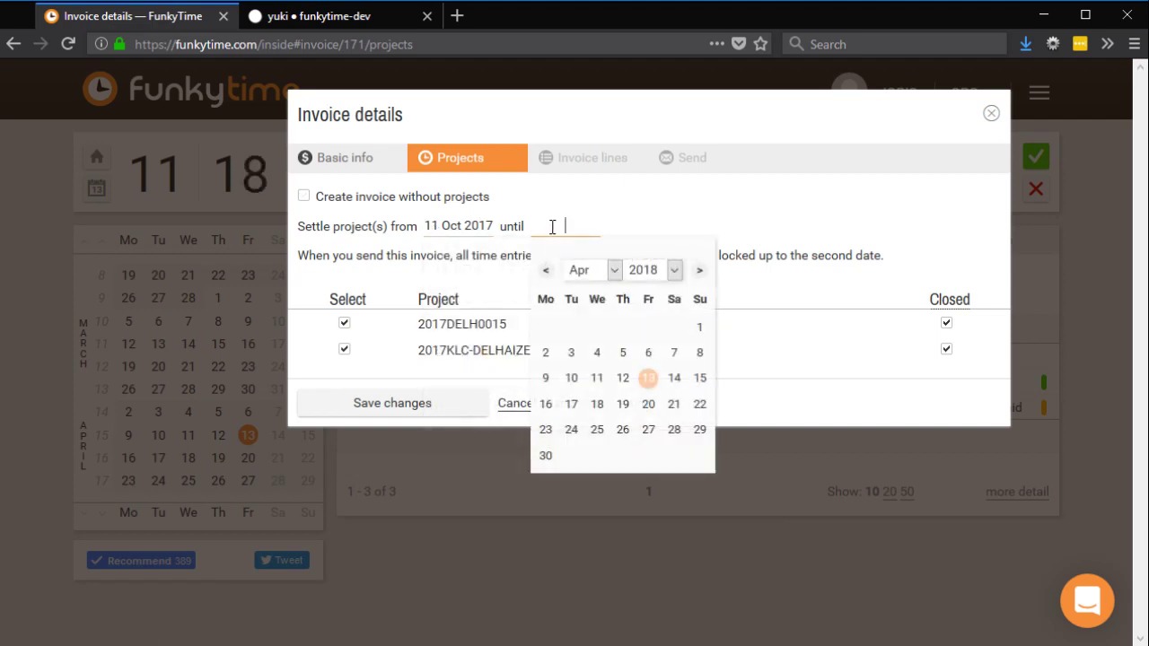
click(547, 356)
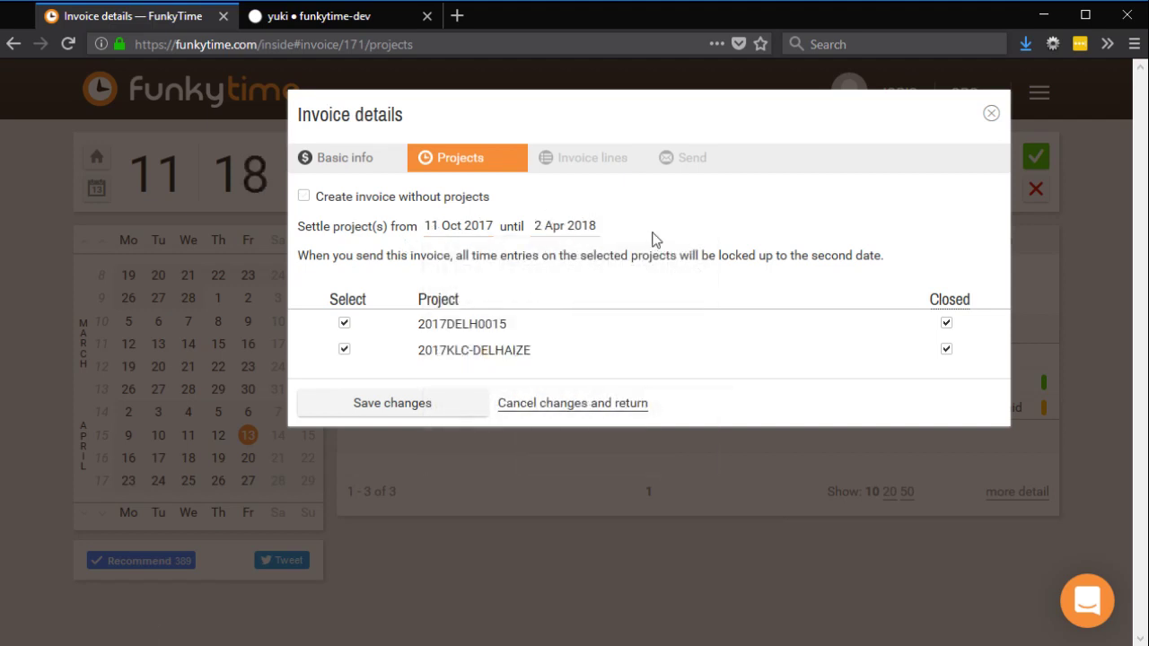
click(412, 411)
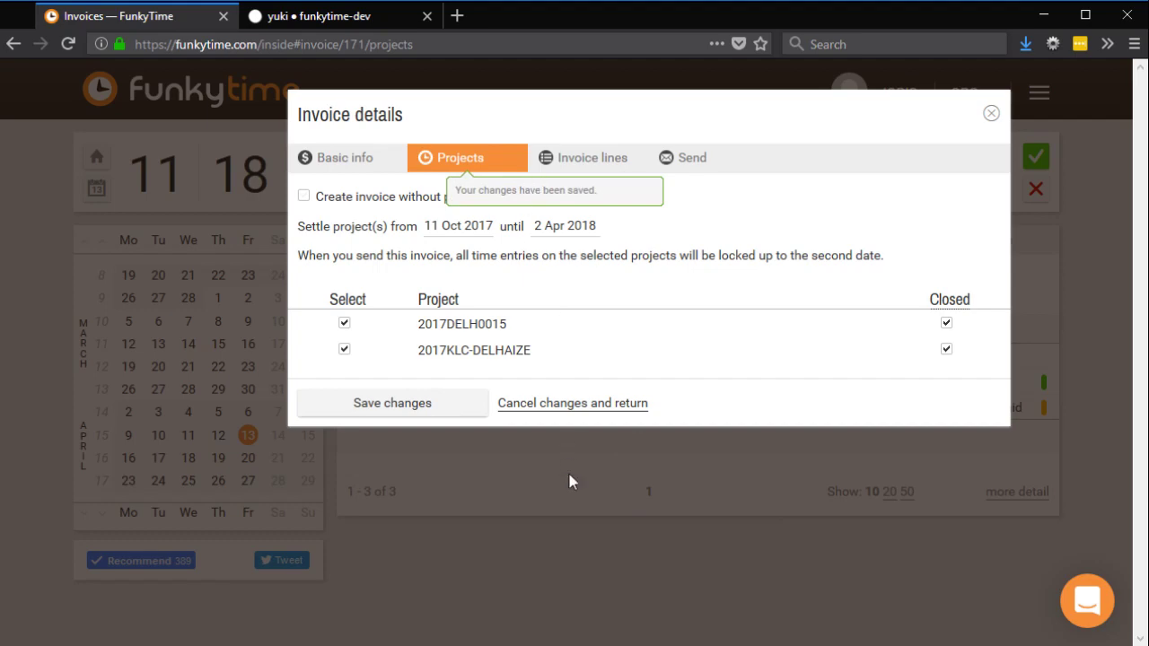
- Close the invoice details and check the date of invoice #40 in the invoice list
click(609, 528)
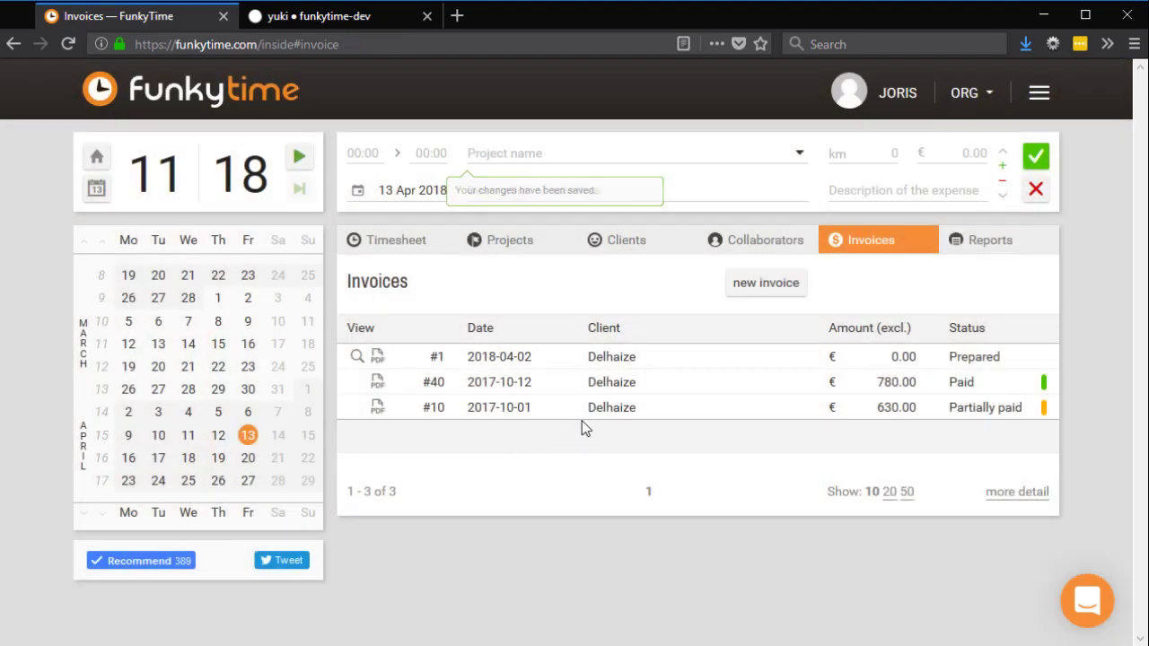
drag(418, 393, 544, 389)
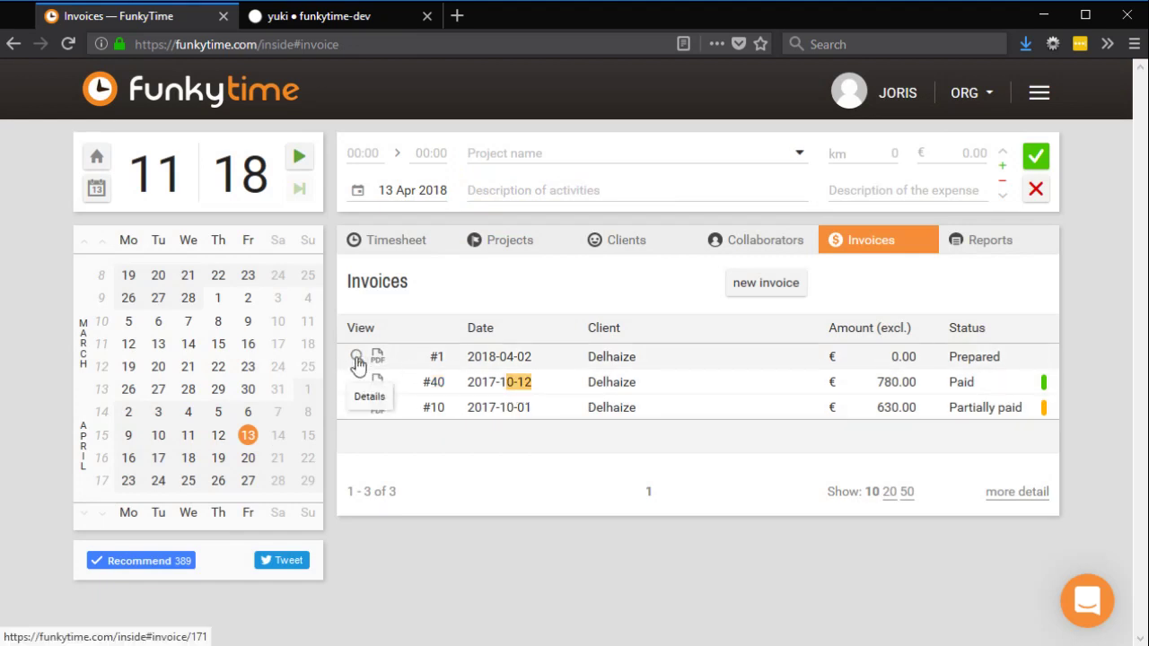
click(522, 386)
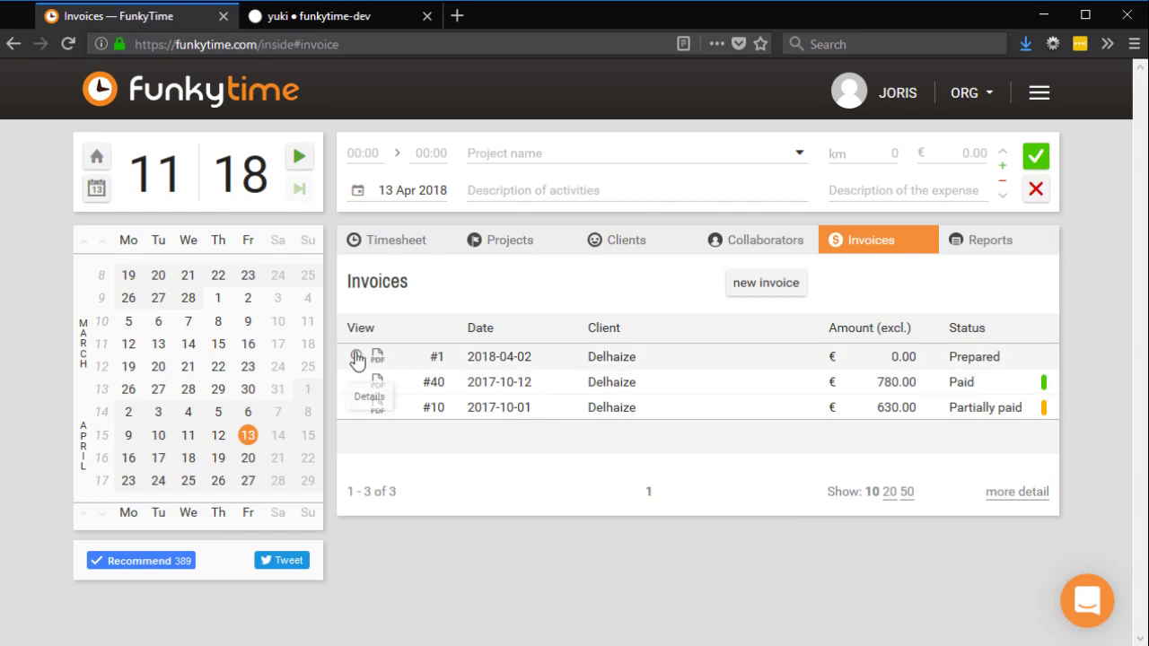
- Reopen invoice #1, set the start date of its project settlement period to 12 Oct 2017 and save the changes
click(356, 358)
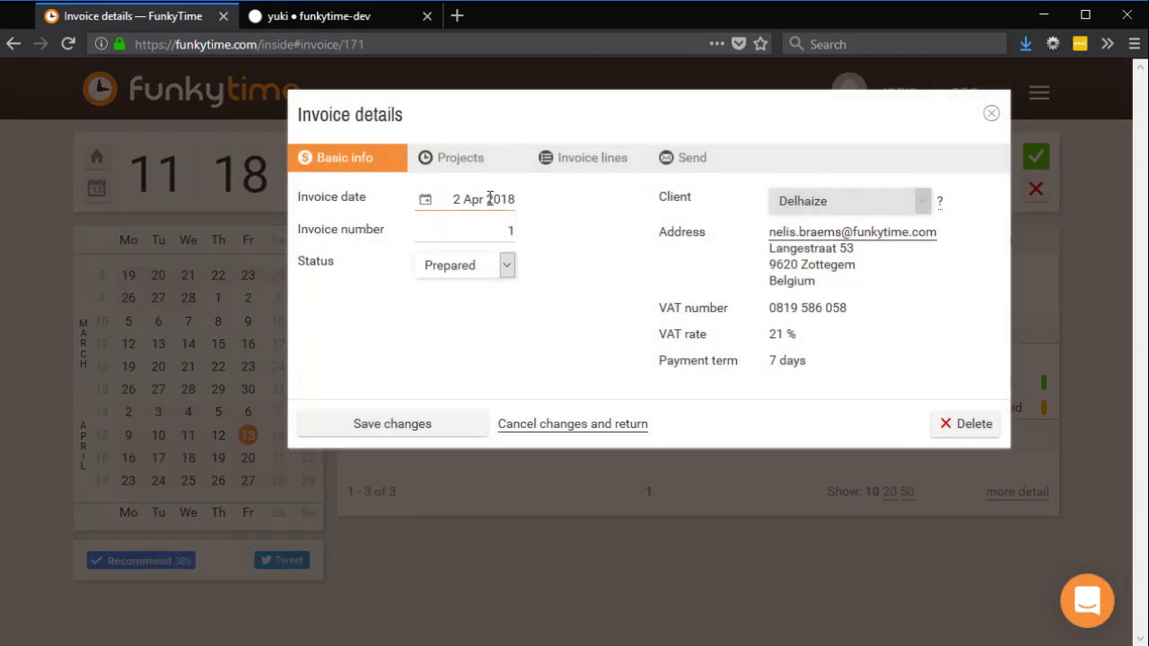
click(473, 160)
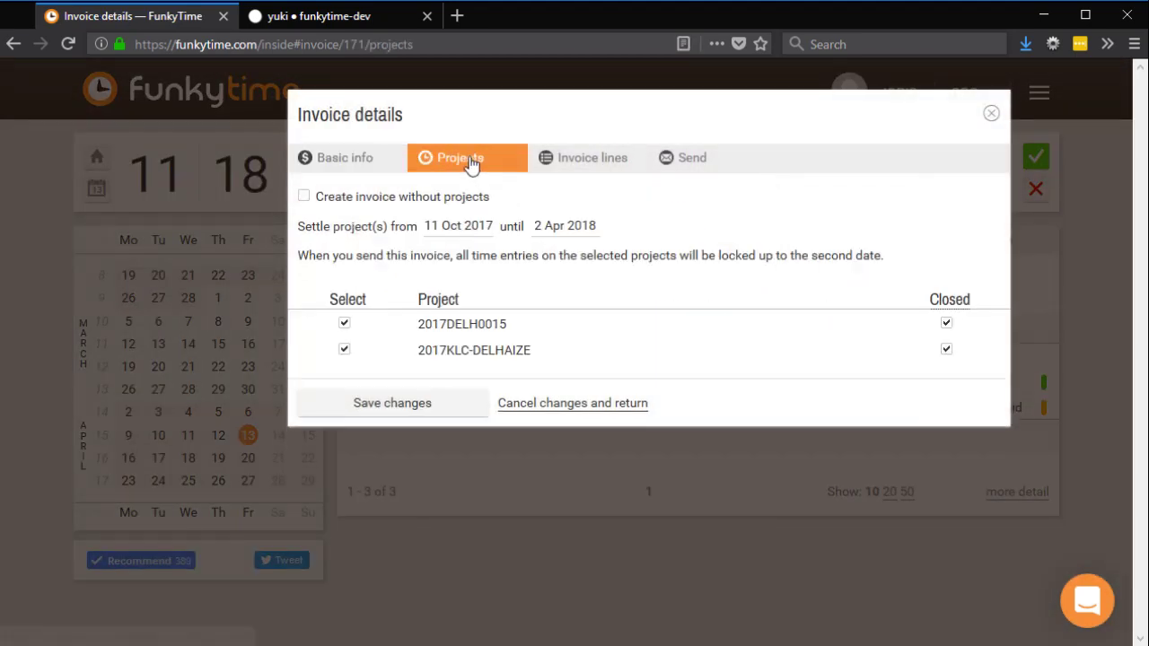
click(432, 226)
click(514, 378)
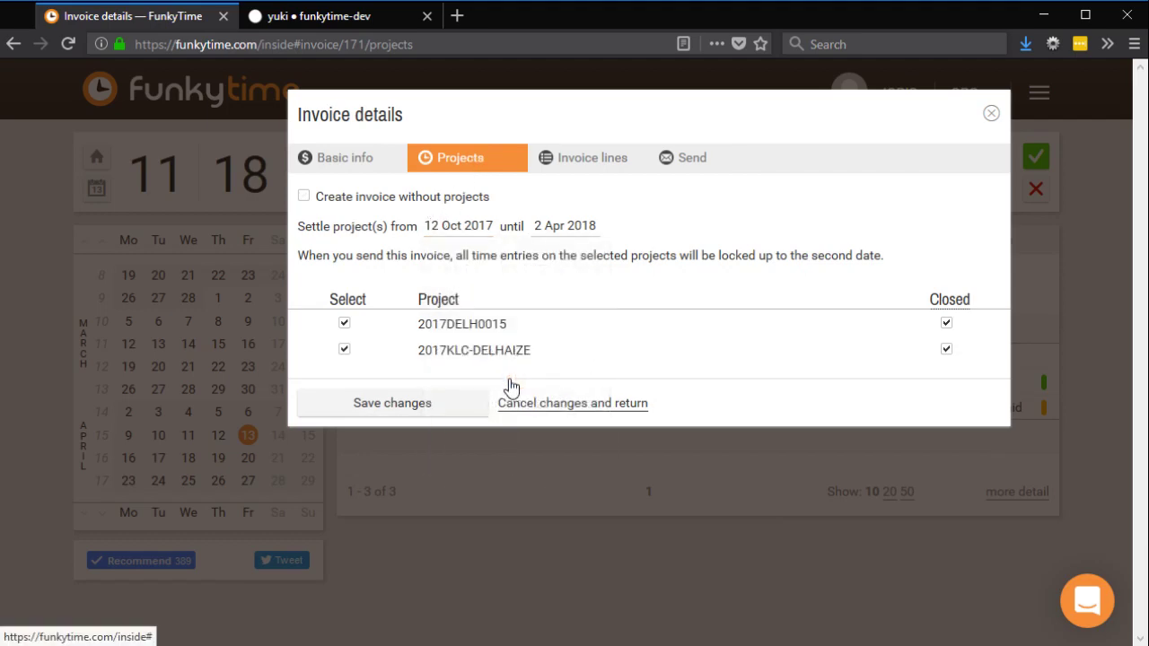
click(465, 404)
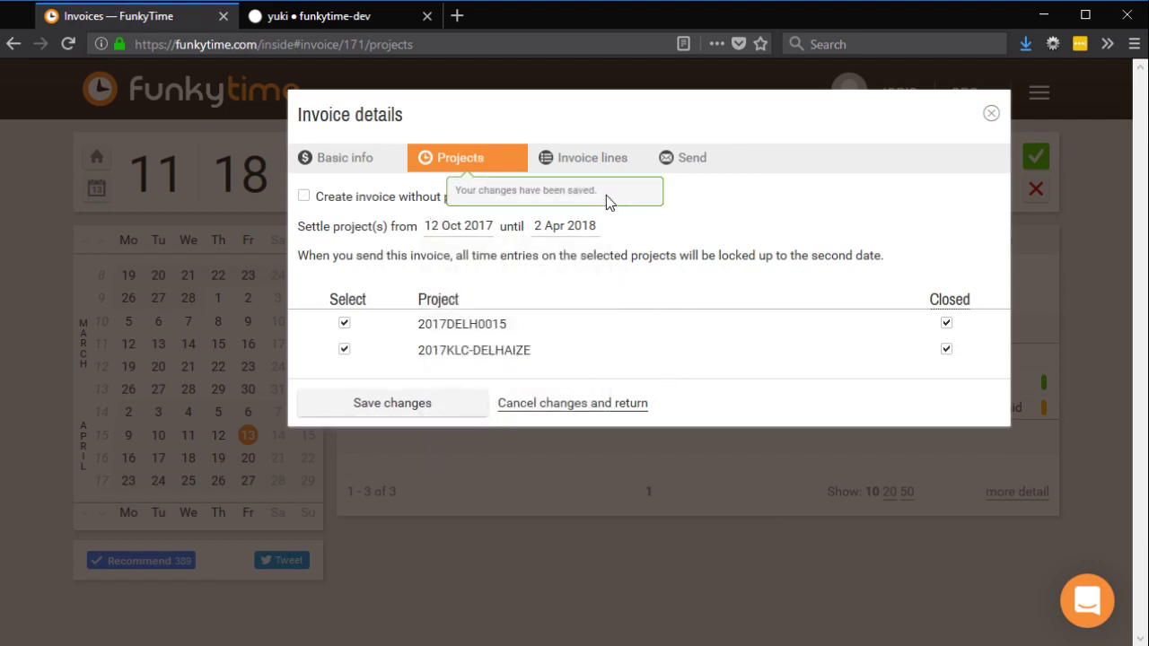
- Examine the quantities, descriptions and unit prices of the hours and expenses lines on the invoice
click(588, 161)
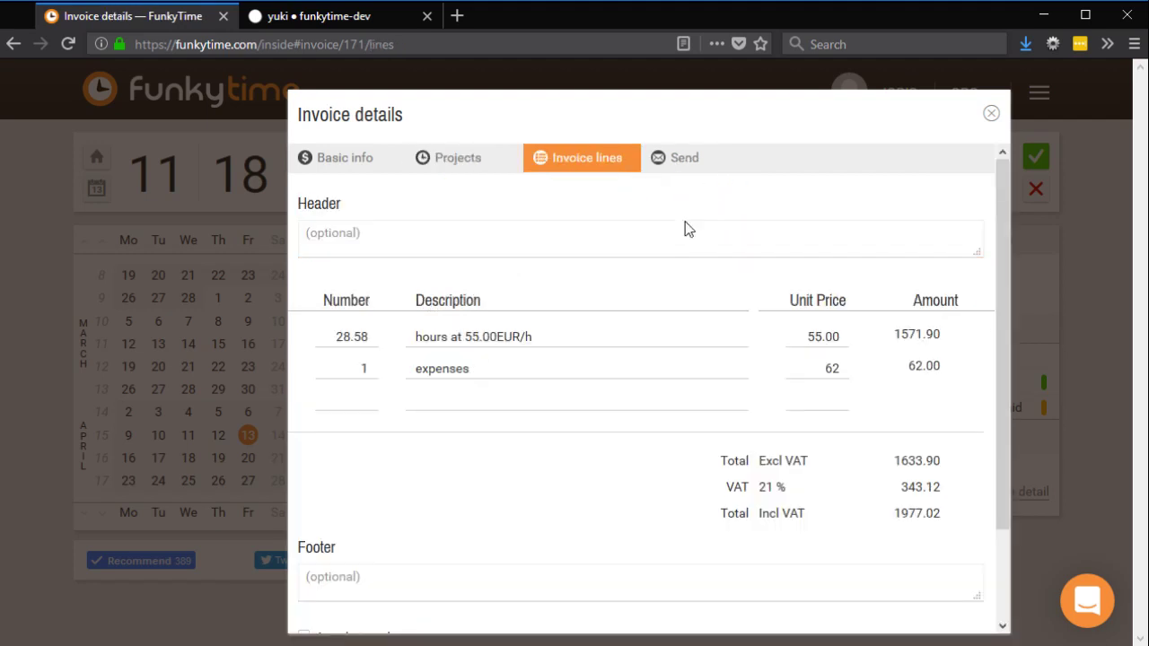
drag(328, 337, 392, 336)
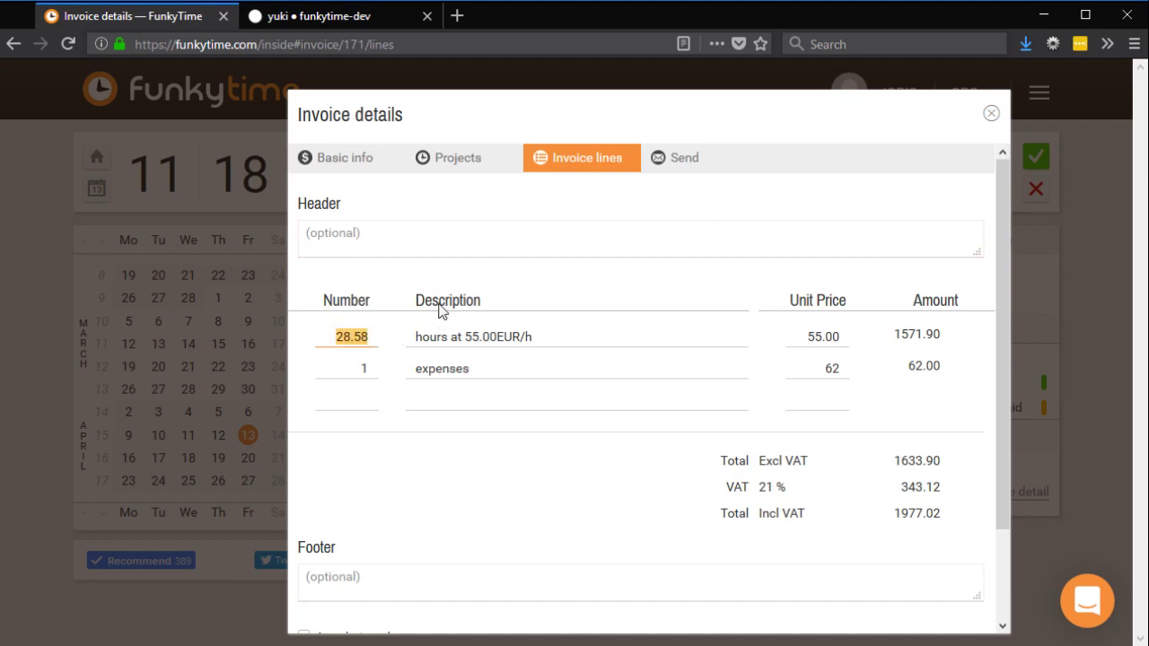
click(505, 288)
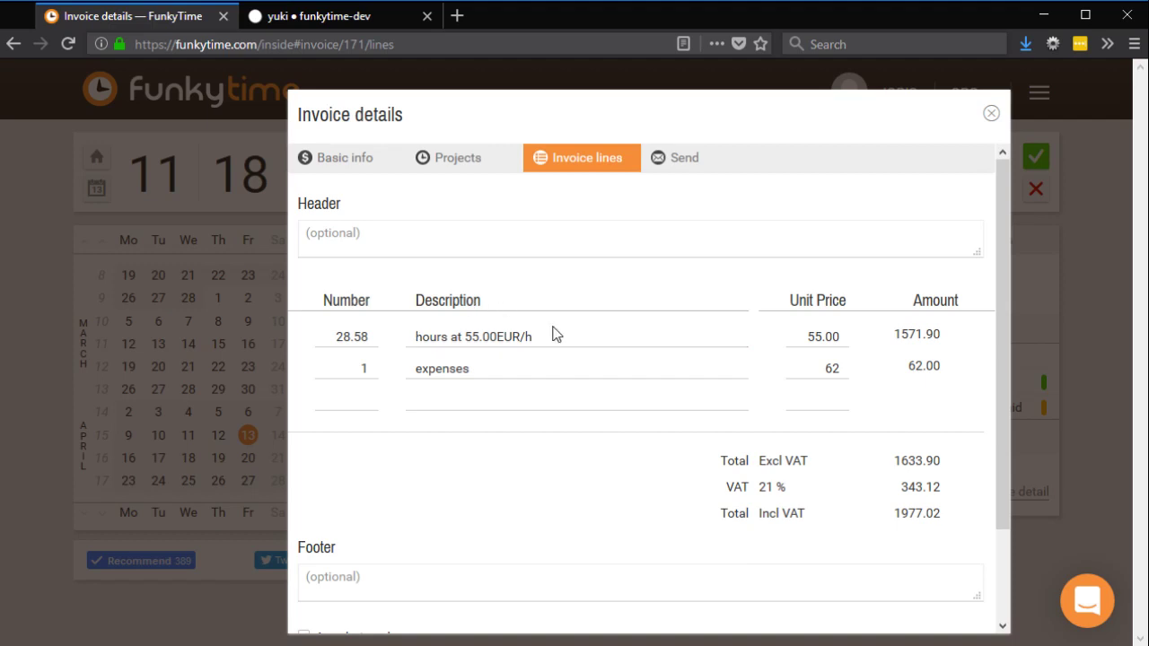
click(327, 337)
click(489, 344)
click(814, 337)
click(351, 364)
click(596, 368)
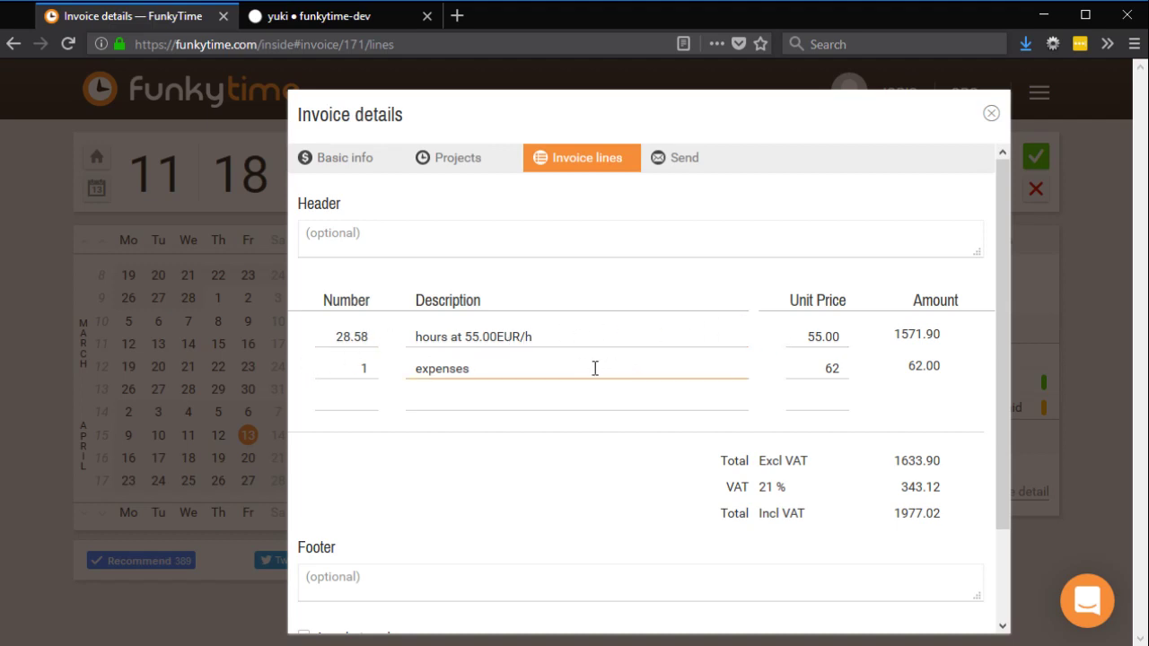
click(599, 346)
click(600, 370)
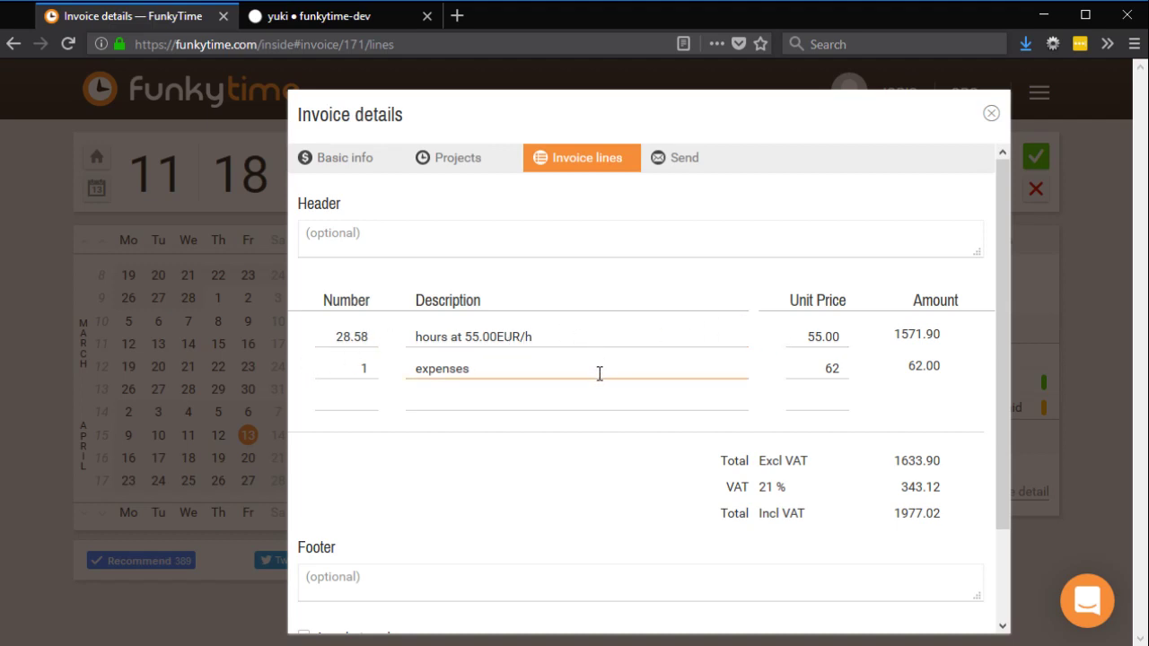
drag(535, 381, 377, 381)
click(523, 362)
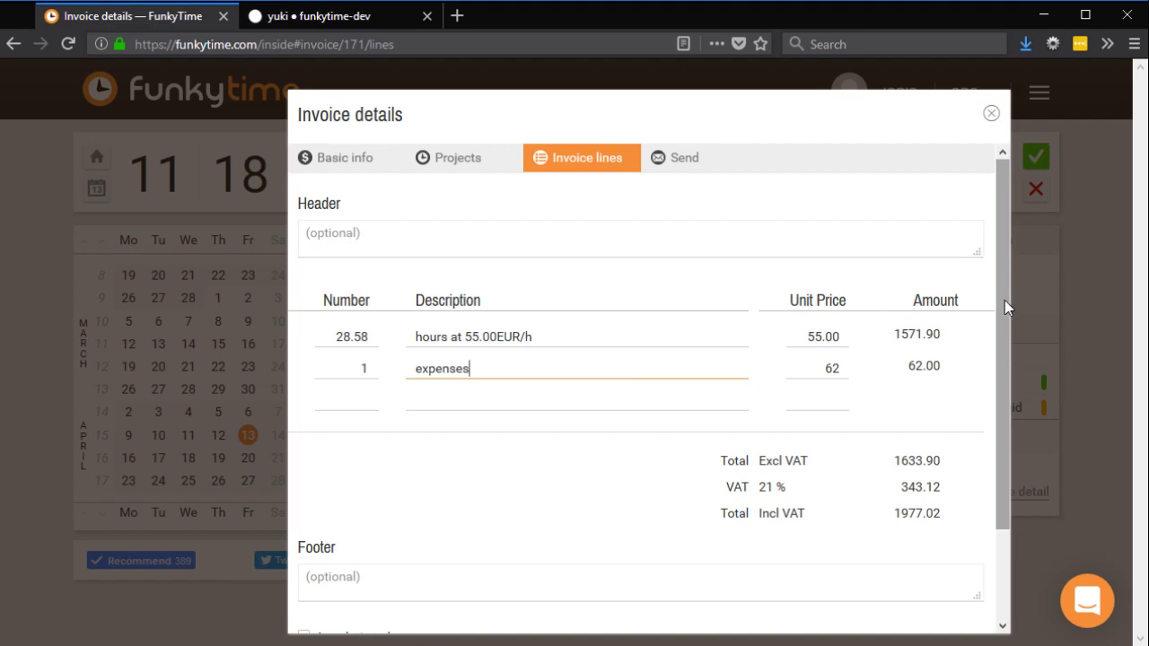
- Attach the timesheets and the details of expenses to the invoice and save the invoice lines
drag(1004, 300, 1006, 381)
click(351, 496)
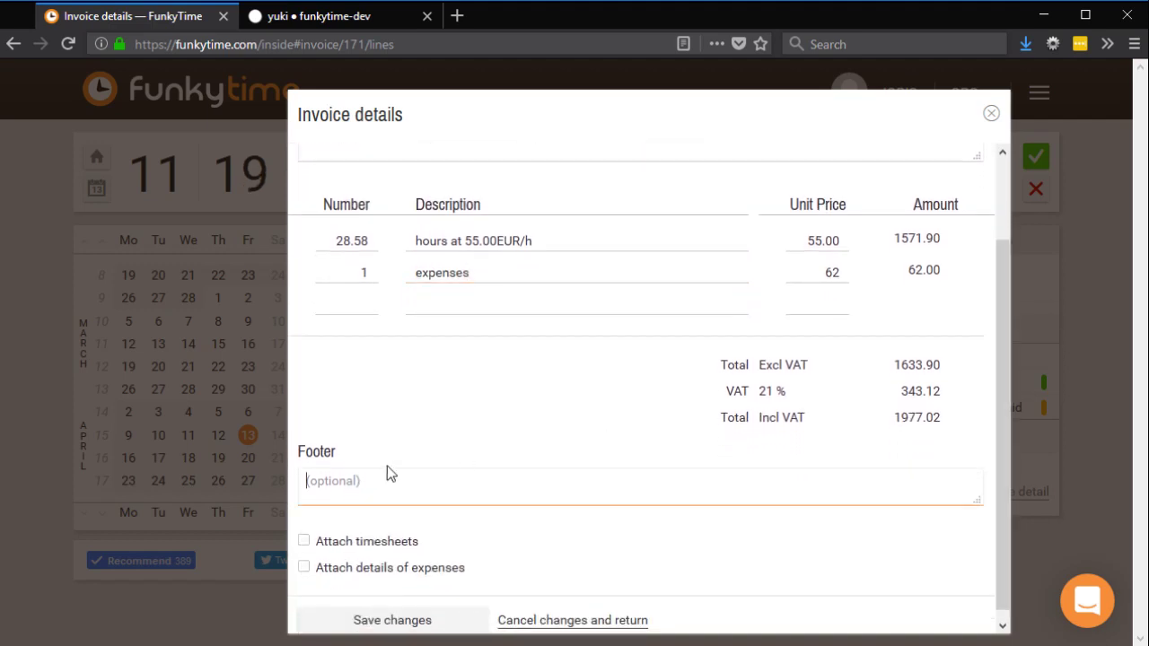
click(433, 454)
scroll(788, 420, down, 1)
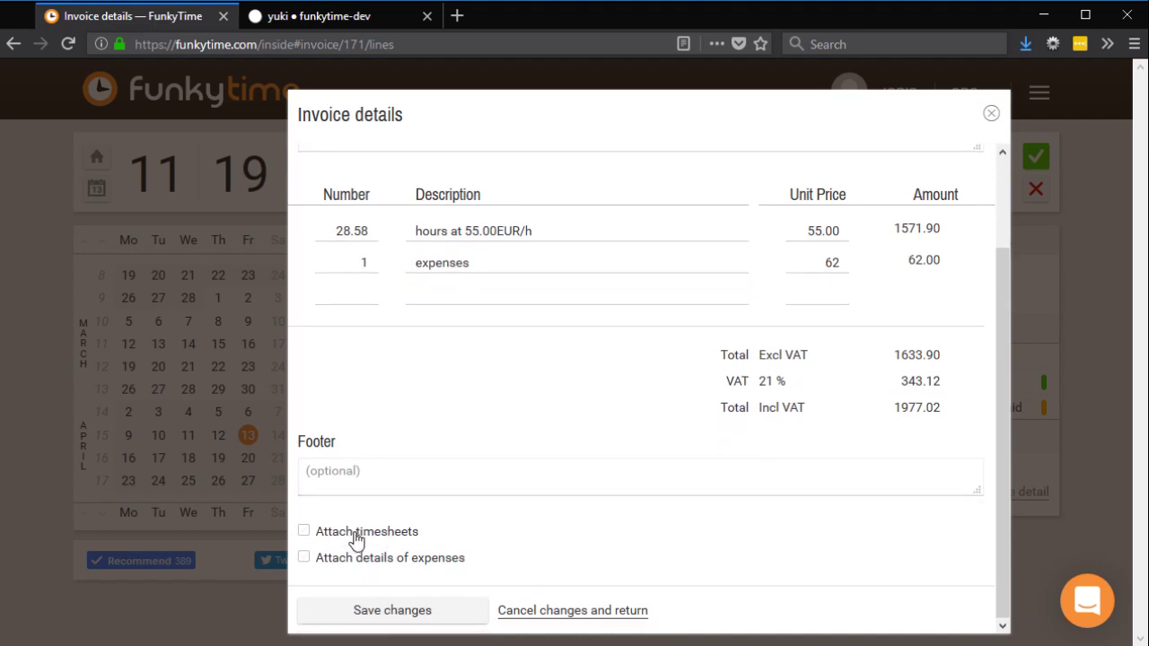
click(356, 533)
click(384, 562)
click(363, 613)
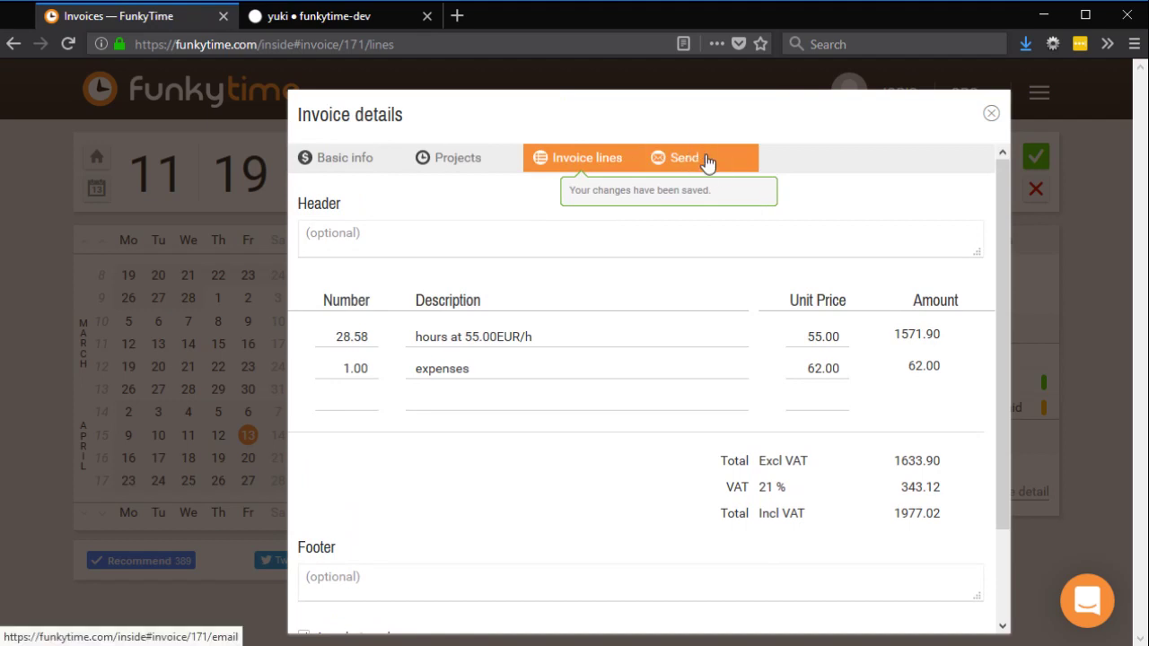
- Enter "Invoice number 1" as the subject of the invoice email
click(707, 162)
click(487, 253)
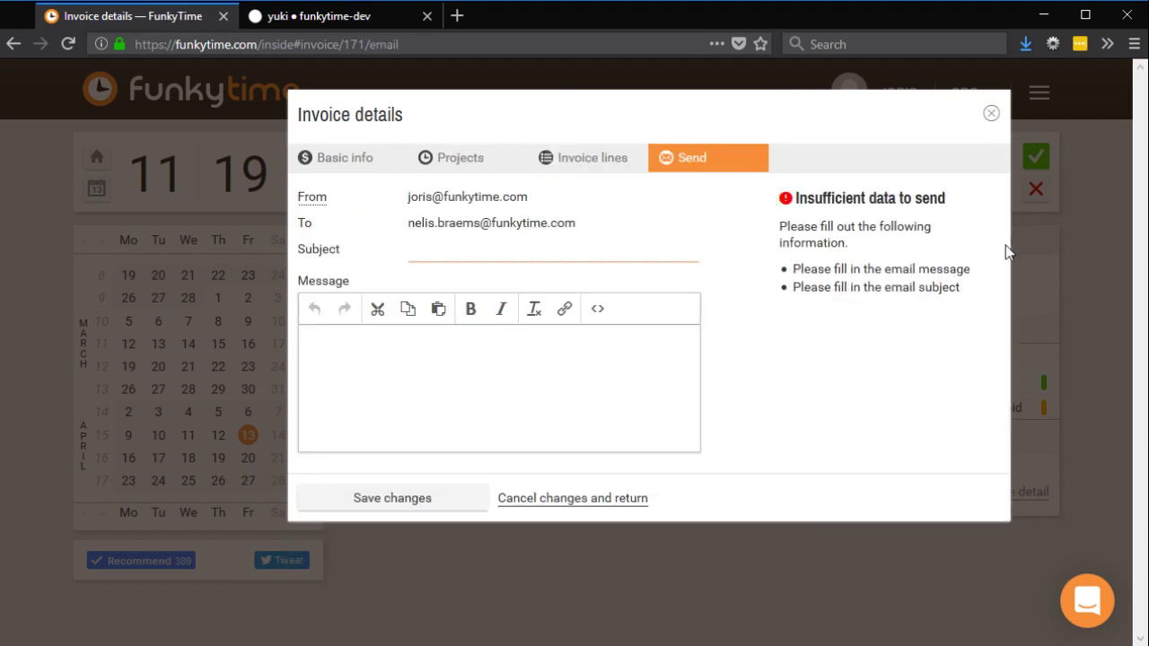
text(Invoice number 1)
- Write the email message "Here is your new invoice. Please pay promptly! Thanks," signed with the sender's first name, and save the changes
click(503, 381)
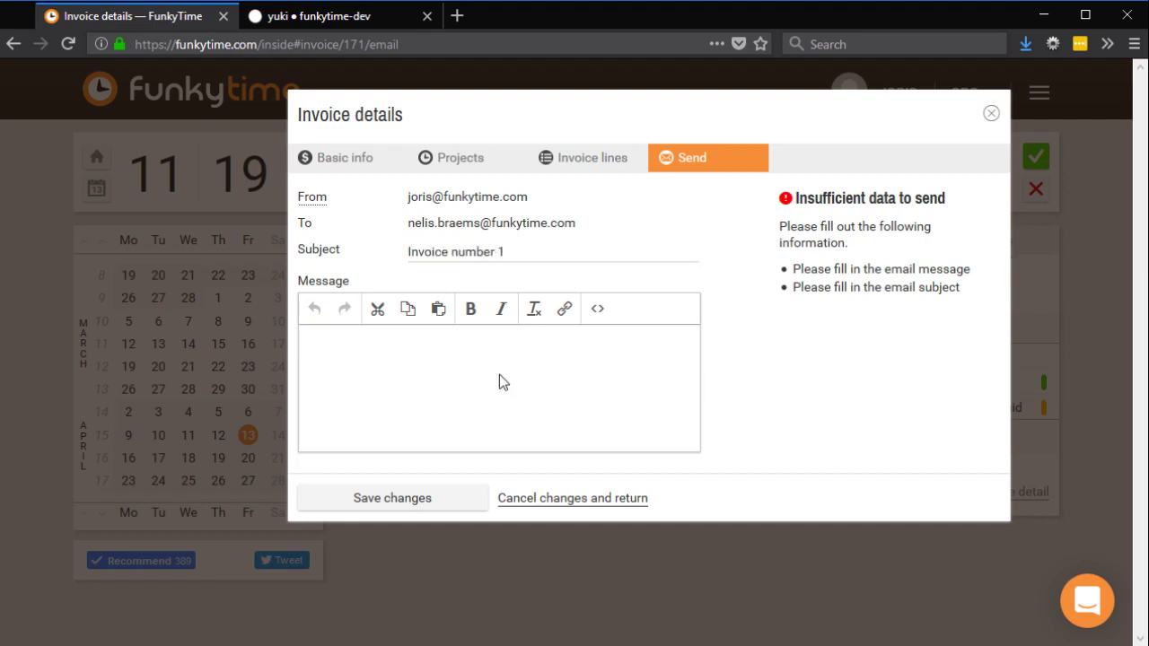
text(Here is your new invo)
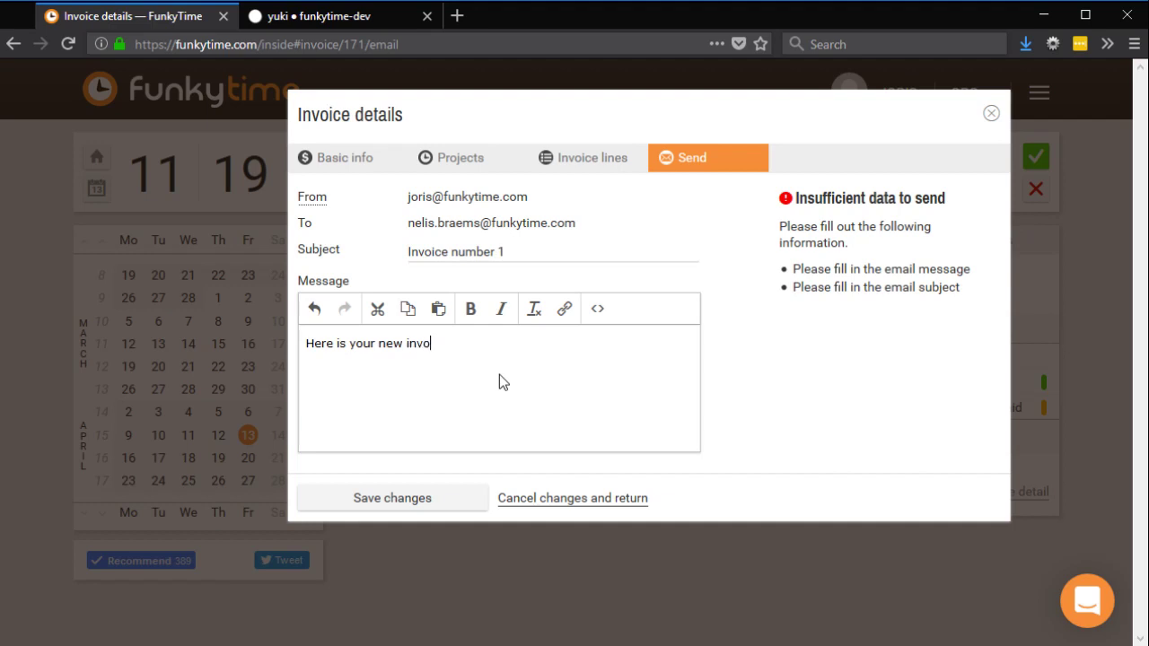
text(ice.)
key(Return)
key(Return)
text(Plea)
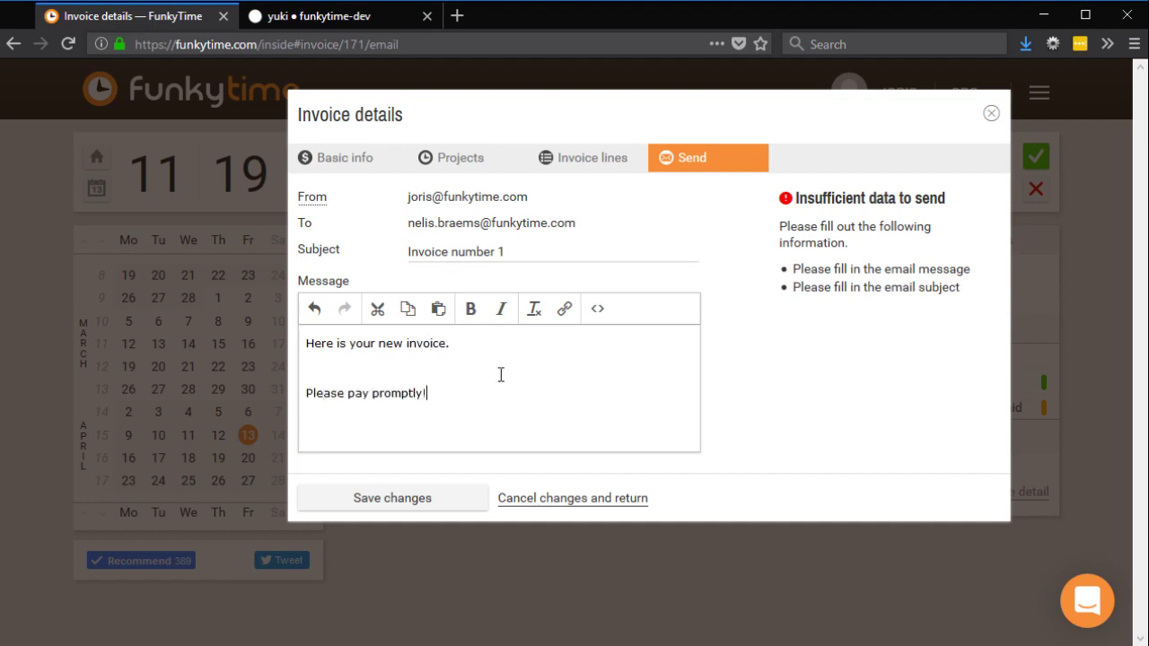
text(se pay promptly!)
key(Return)
key(Return)
text(Than)
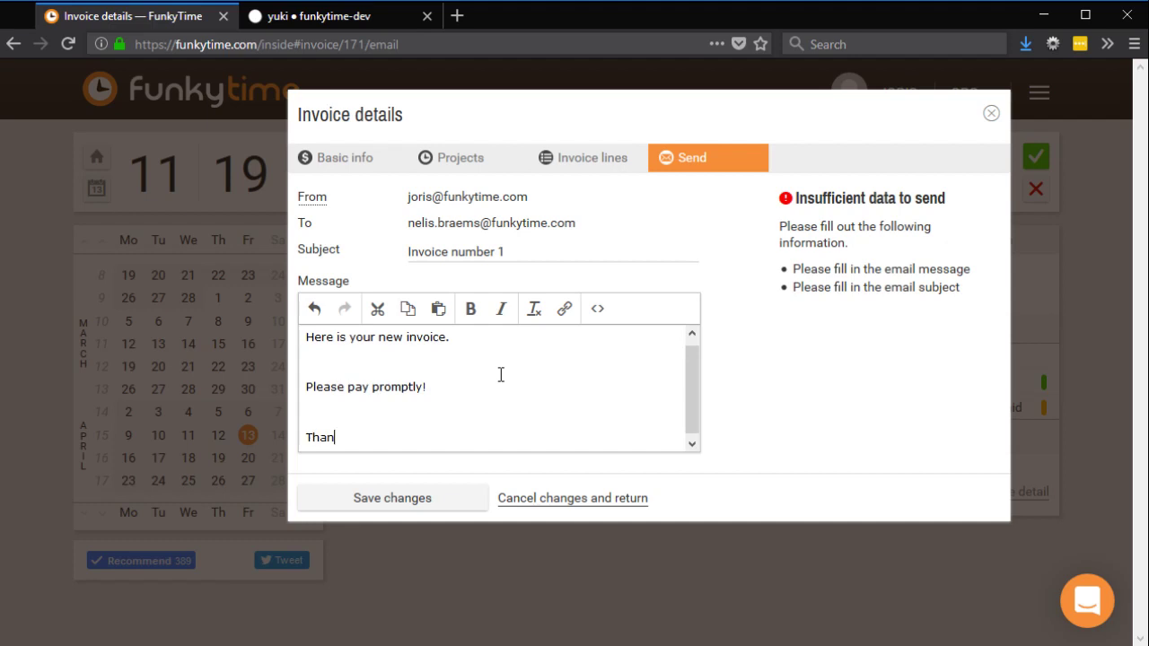
text(ks,)
key(Return)
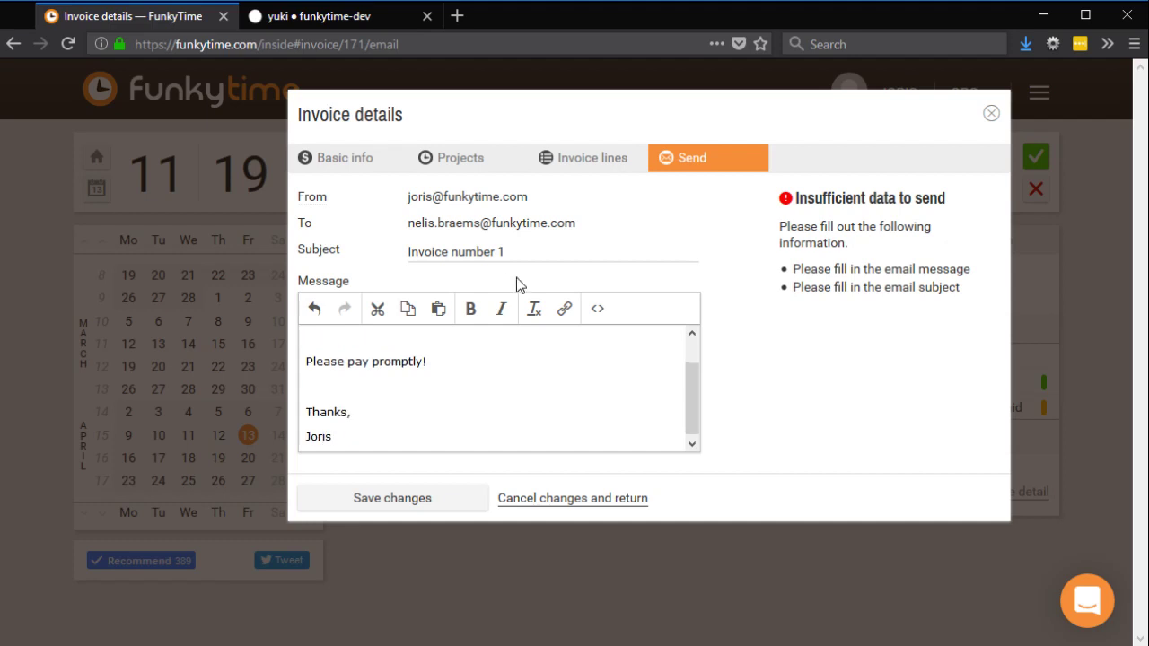
click(406, 507)
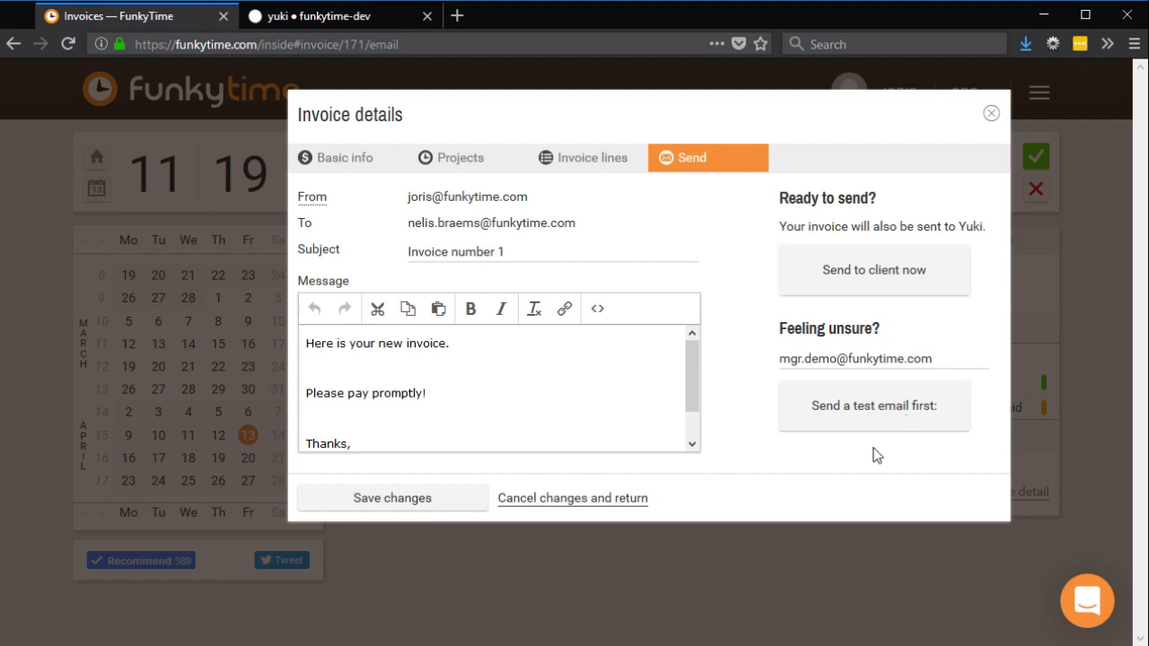
- Send the invoice to the client immediately and check the payment status of invoice #1 in the invoice list
click(892, 272)
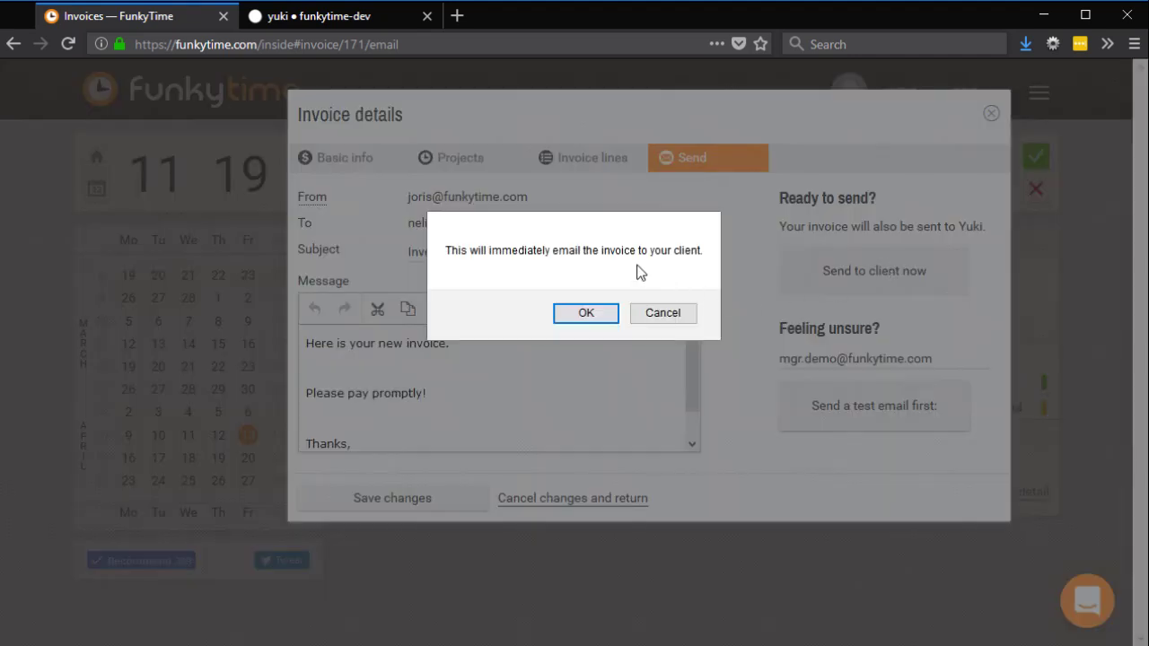
click(586, 313)
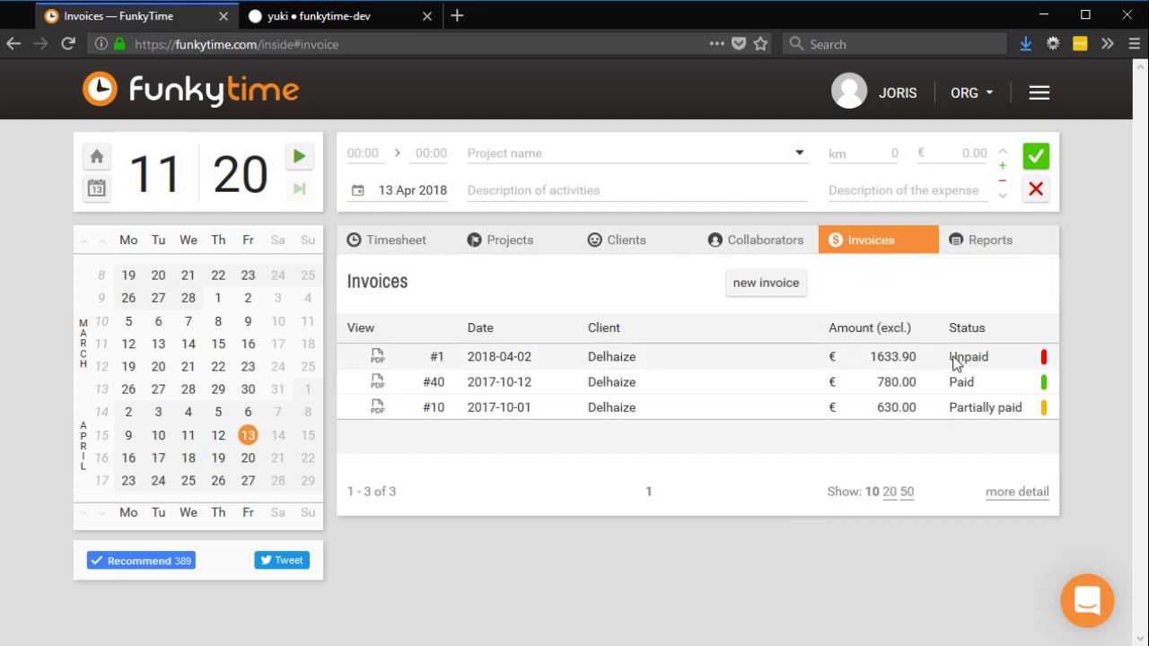
drag(953, 360, 994, 372)
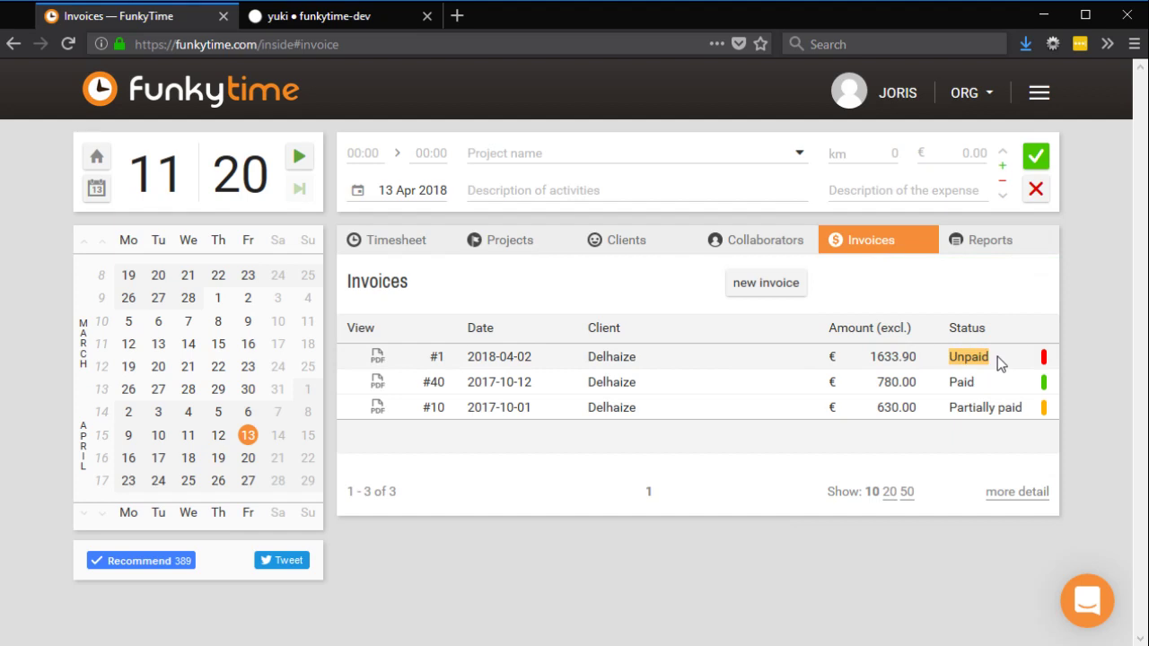
click(1001, 362)
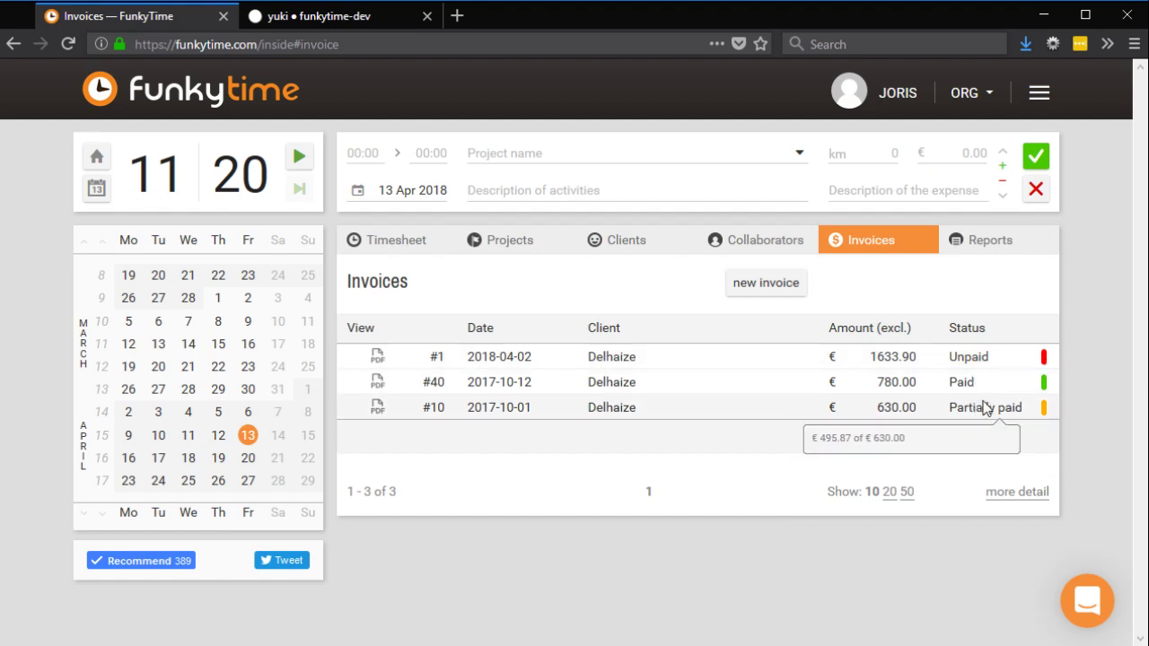
- Examine the payment statuses of invoices #1, #40 and #10 for Delhaize in the invoice list
mouse_move(1008, 415)
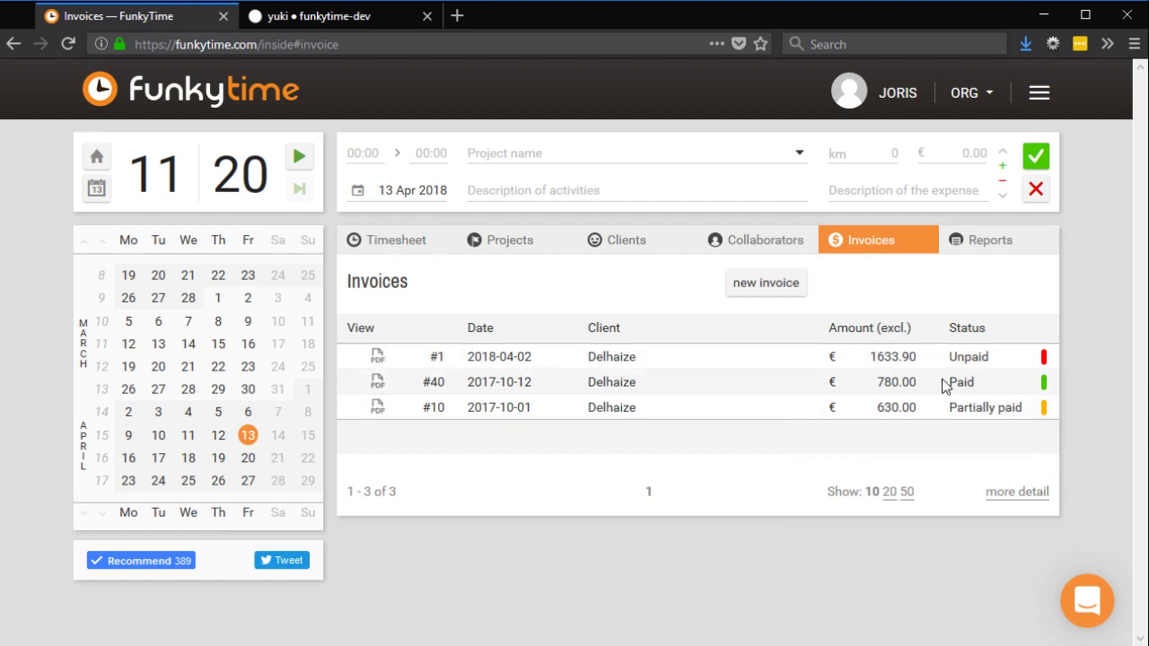
drag(944, 385, 988, 395)
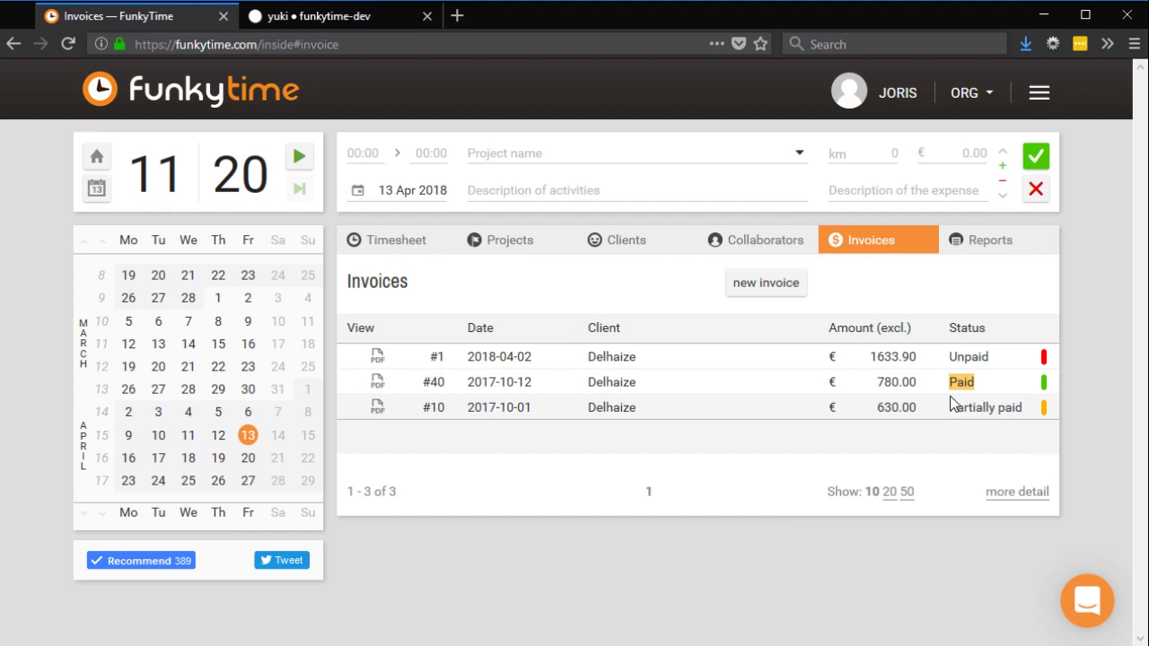
drag(412, 363, 994, 372)
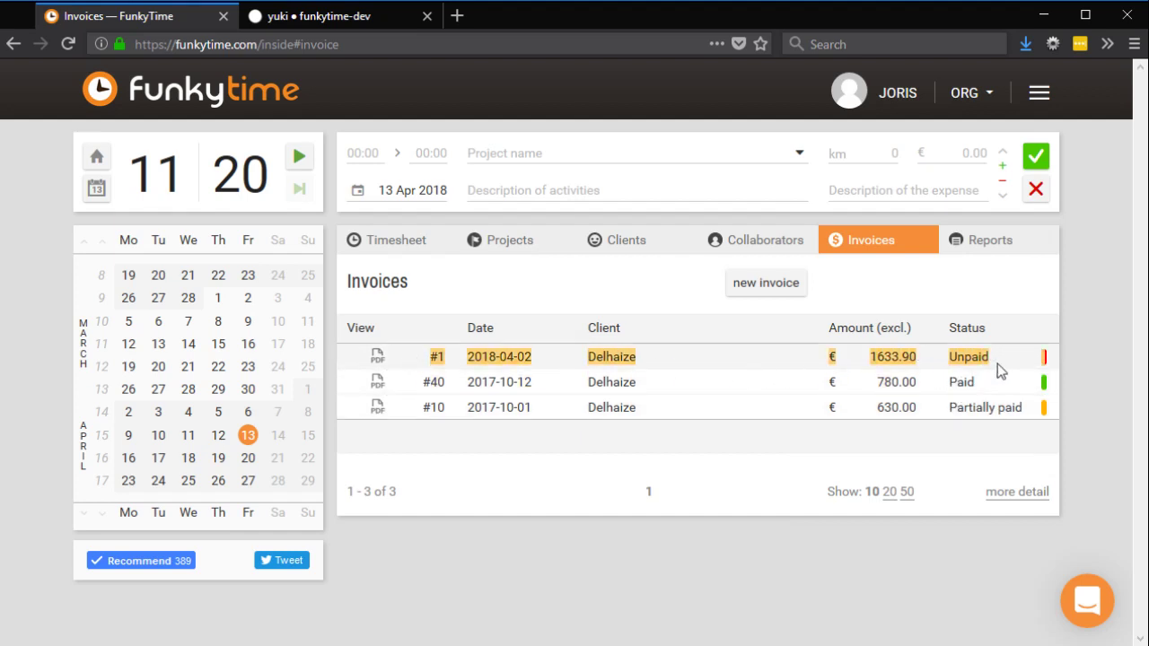
click(1004, 366)
mouse_move(1004, 413)
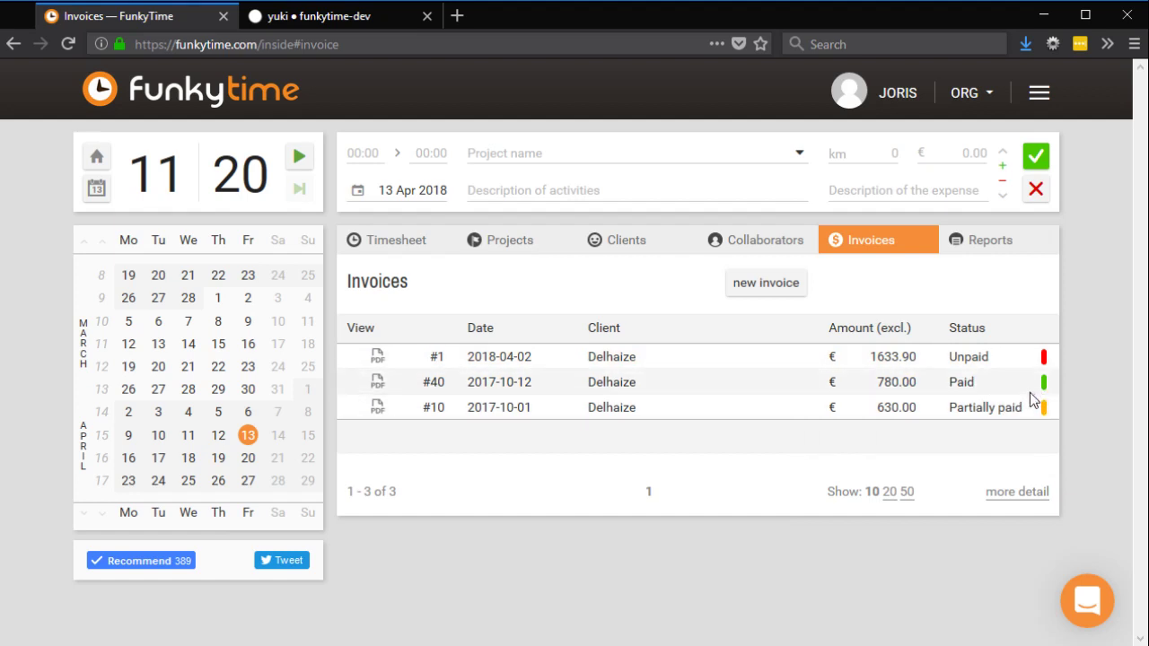
- Switch to Yuki, check the 2018 sales invoices for the Delhaize invoice, and return to the FunkyTime invoice list
click(333, 21)
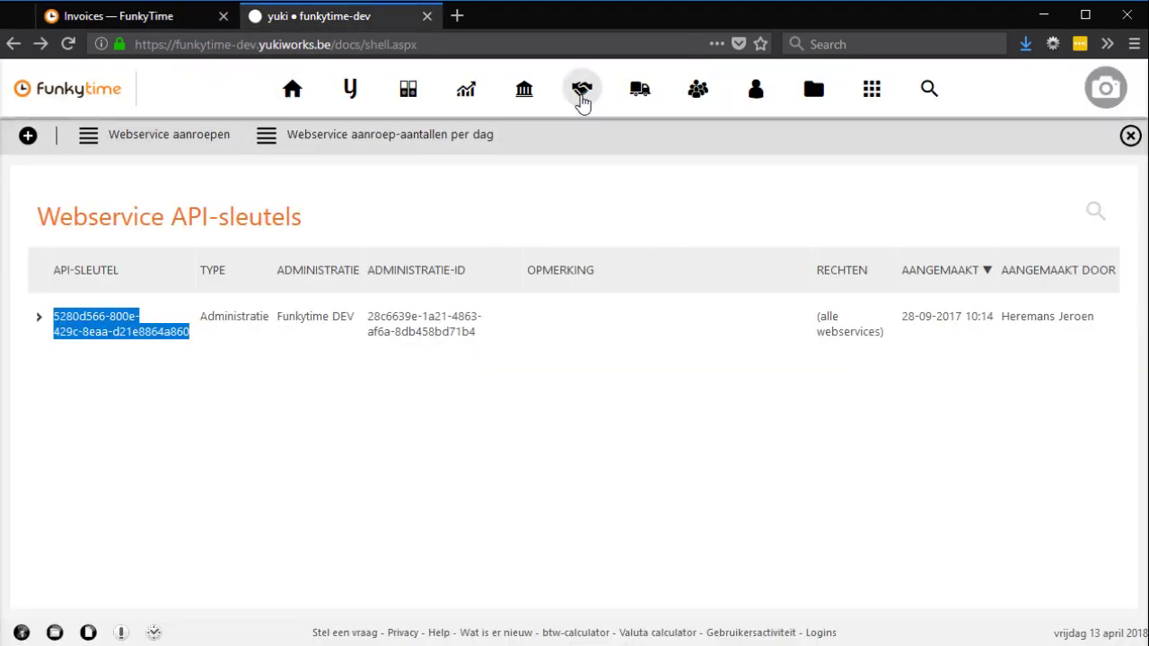
mouse_move(582, 94)
click(579, 139)
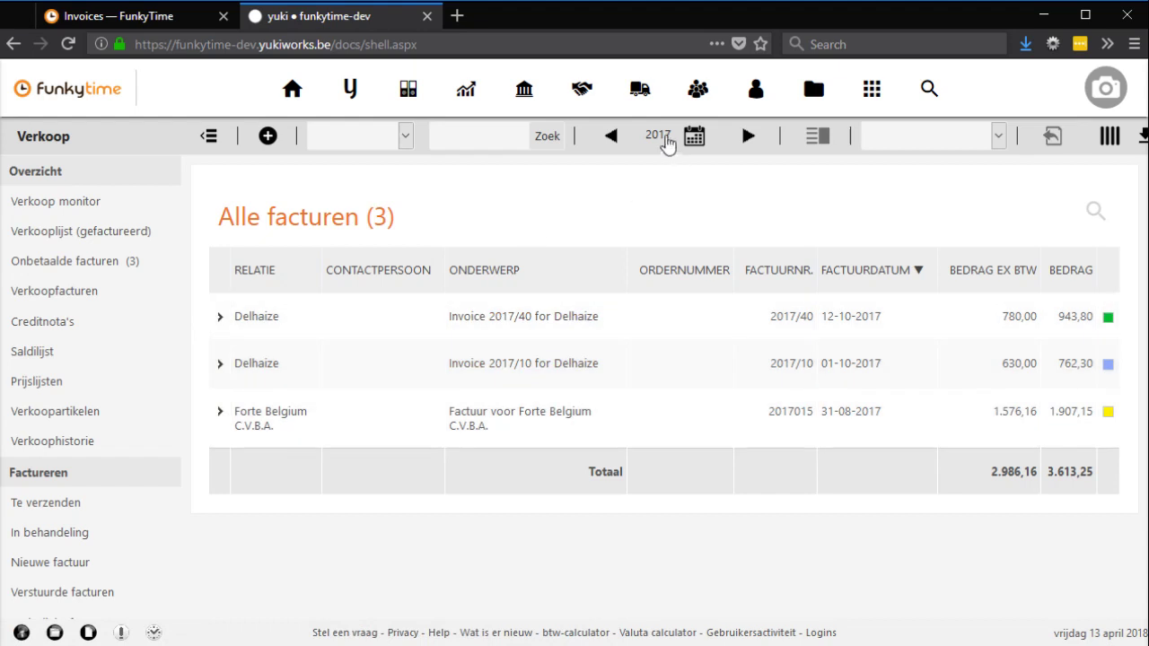
click(752, 139)
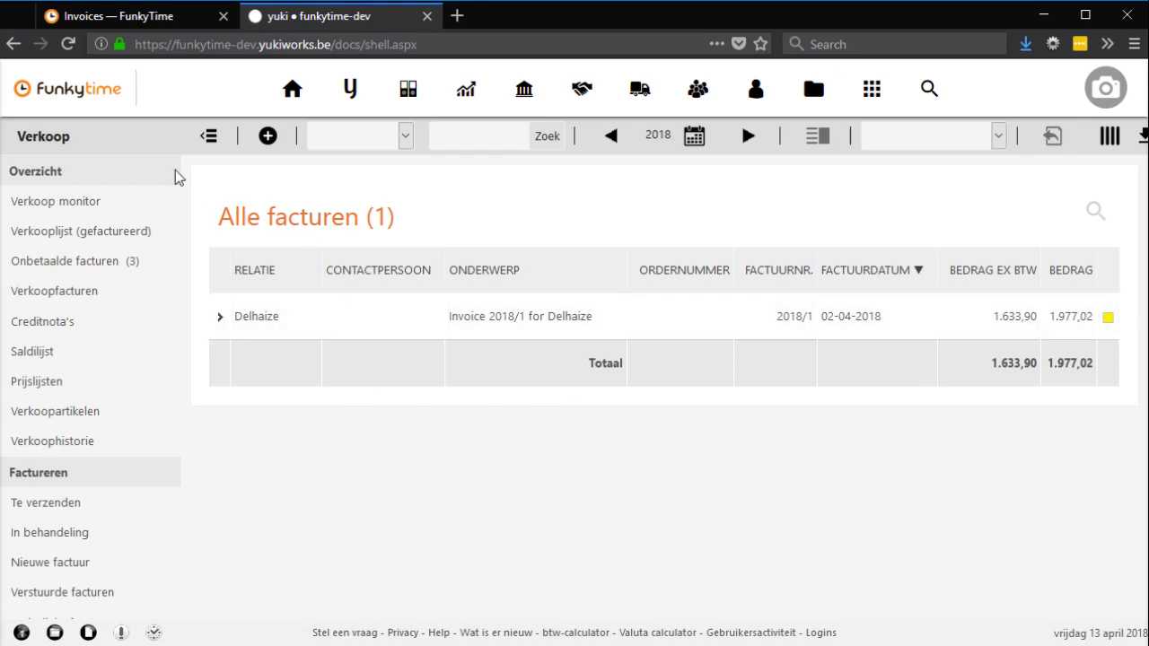
click(167, 19)
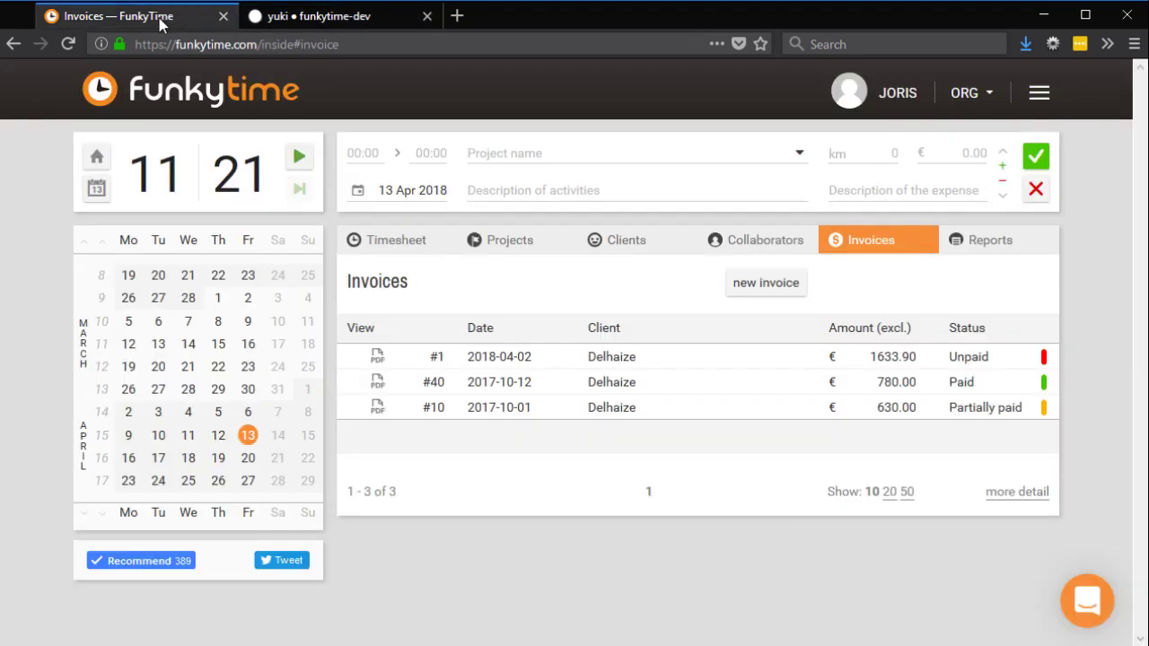